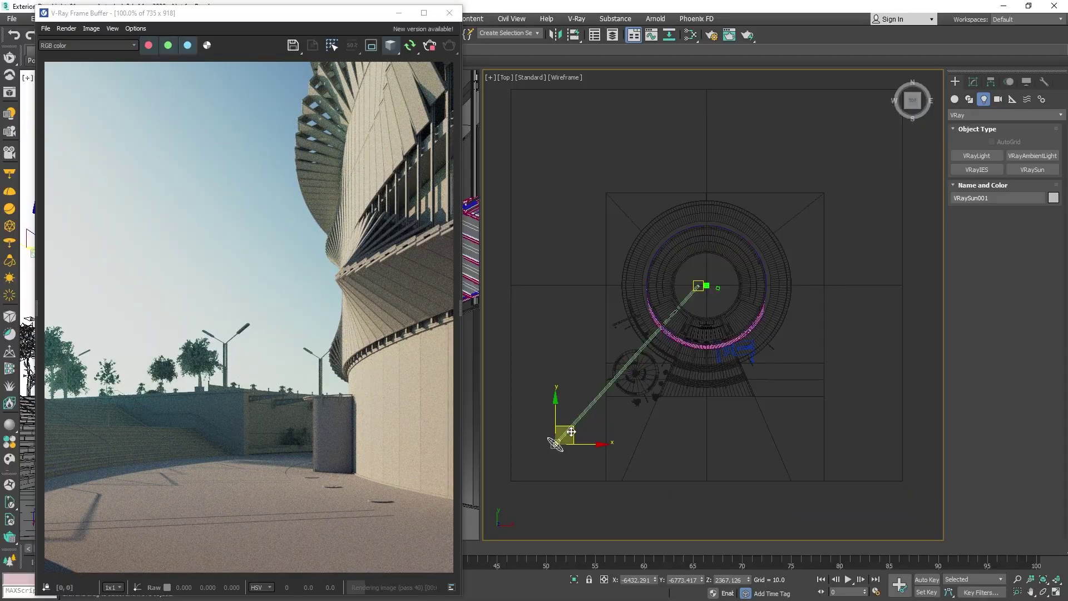
- Swing the VRaySun toward the upper left of the building
{"action": "left_click_drag", "start_coordinate": [571, 431], "coordinate": [905, 258]}
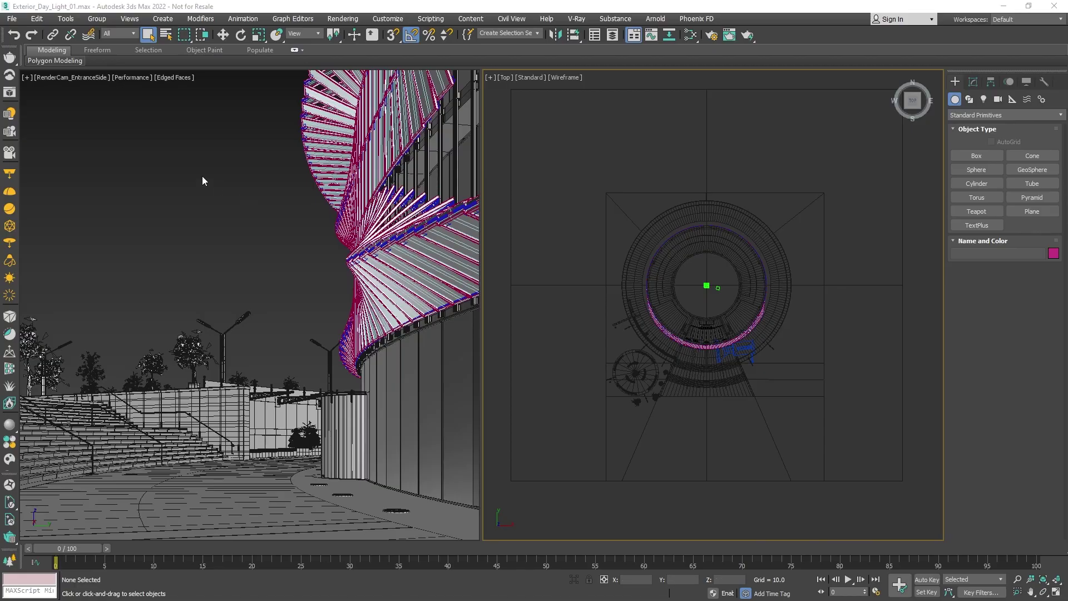
- Render the camera view in the V-Ray frame buffer, then drag out a new VRaySun aimed at the building
{"action": "left_click", "coordinate": [10, 93]}
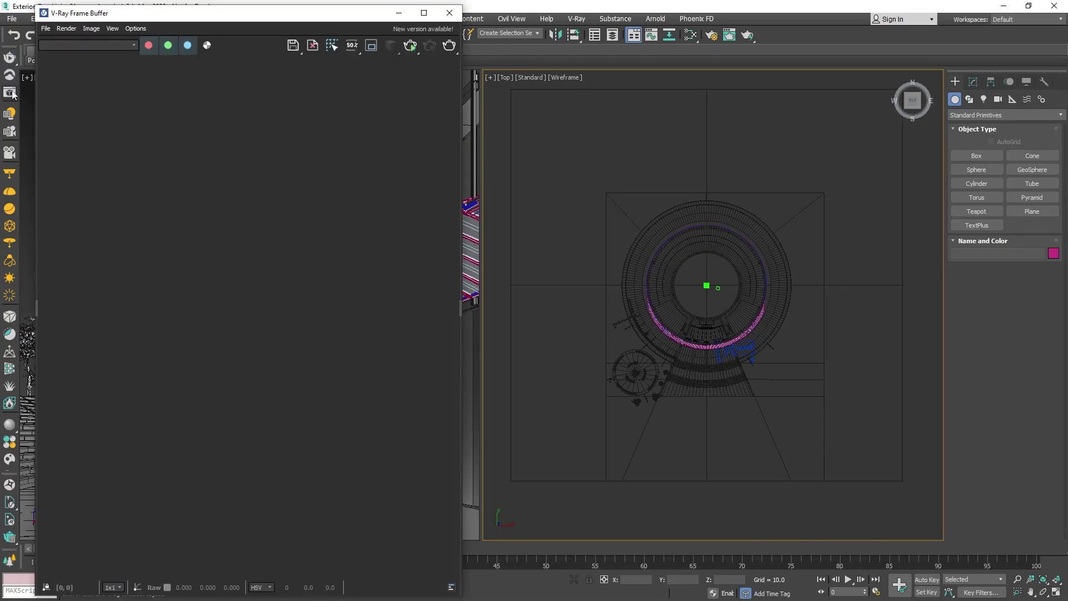
{"action": "key", "text": "shift+q"}
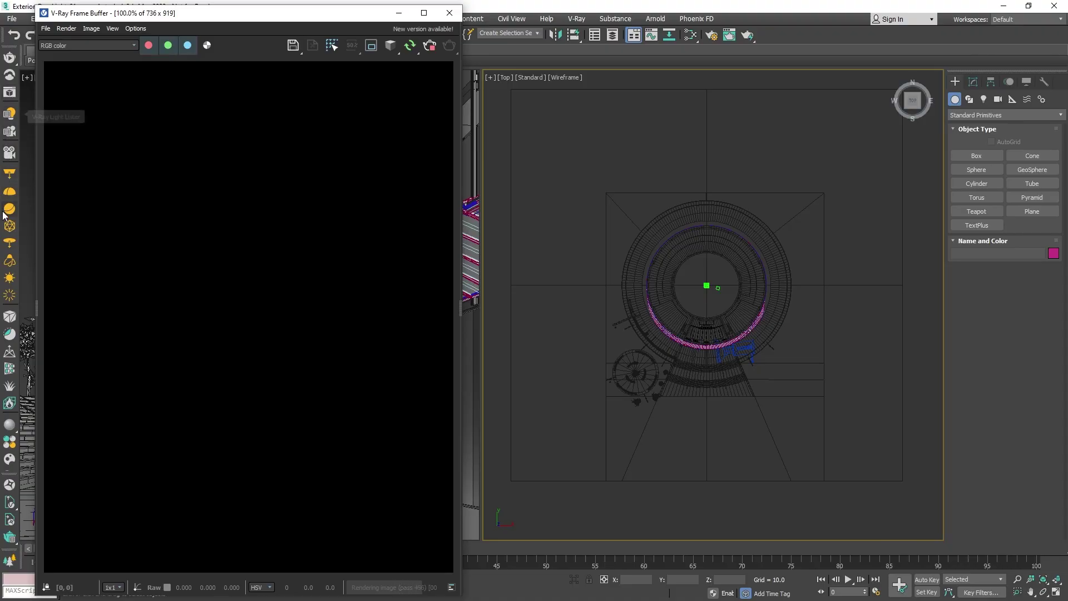
{"action": "left_click", "coordinate": [9, 277]}
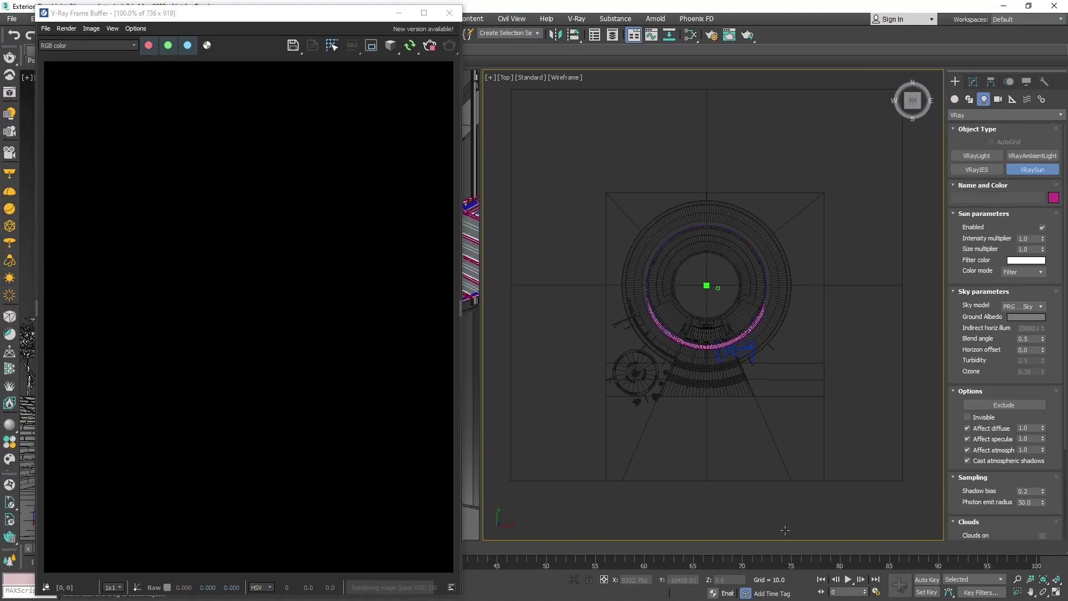
{"action": "left_click_drag", "start_coordinate": [785, 530], "coordinate": [700, 288]}
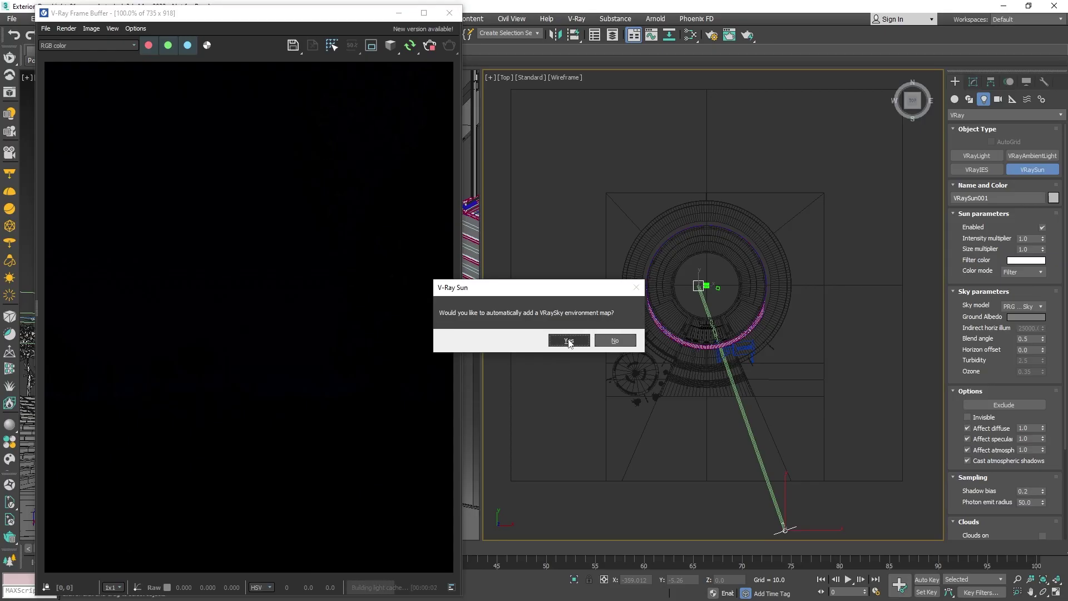
- Accept the VRaySky environment and raise the sun high above the building in Front view
{"action": "left_click", "coordinate": [568, 339]}
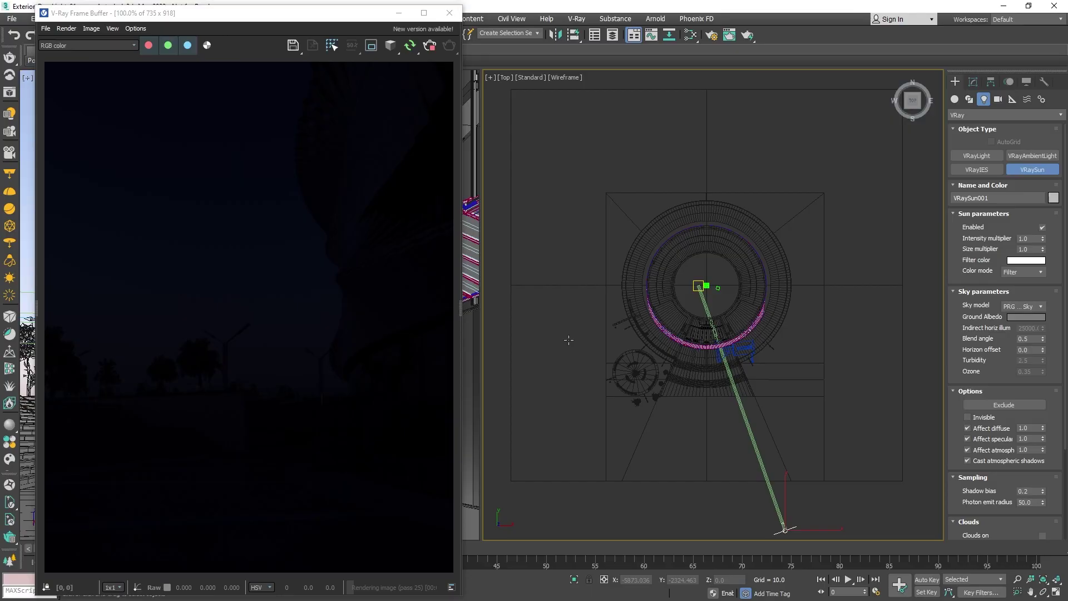
{"action": "key", "text": "f"}
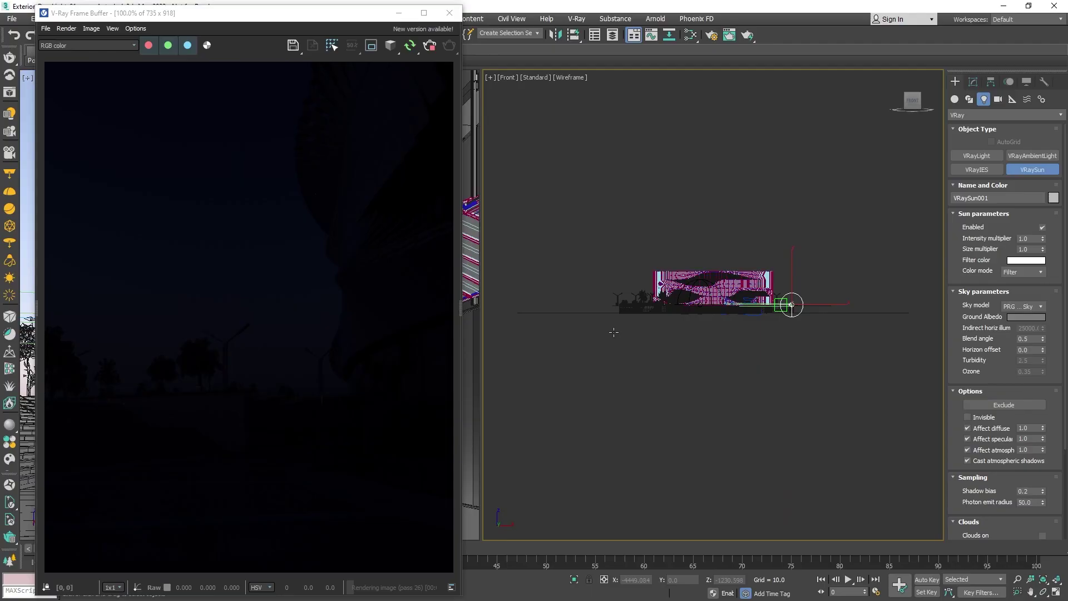
{"action": "left_click_drag", "start_coordinate": [785, 262], "coordinate": [785, 206]}
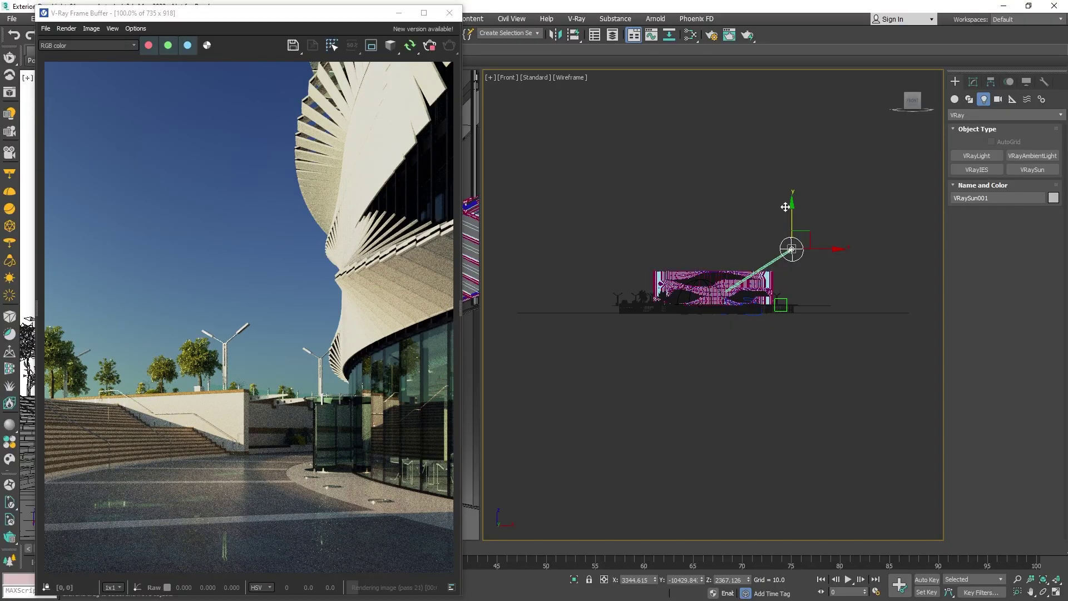
- Check V-Ray Global switches in Render Setup, then set the VFB render override to Lighting
{"action": "left_click", "coordinate": [712, 36]}
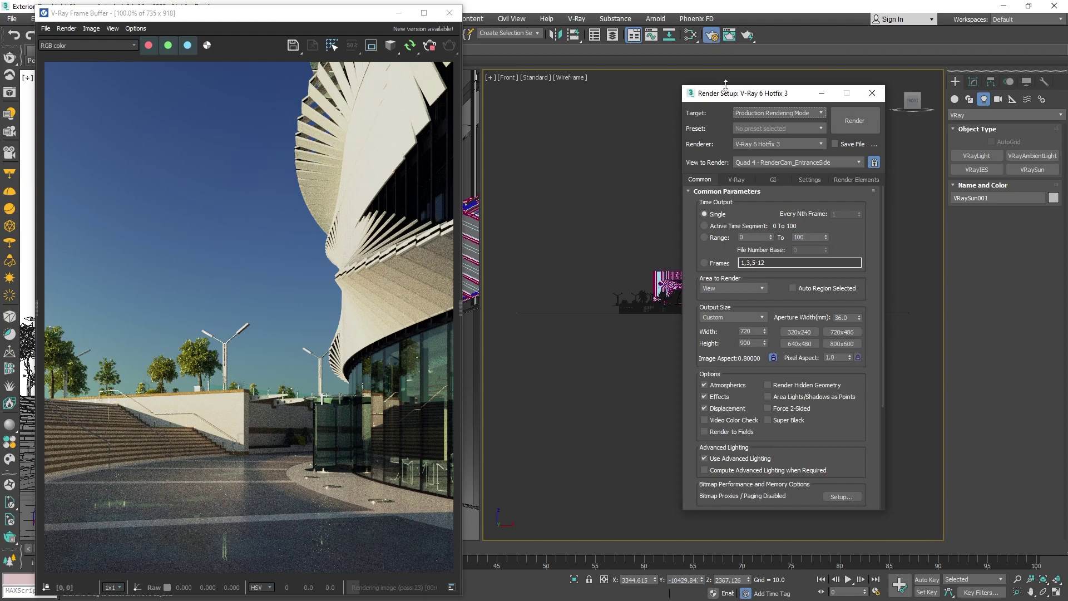
{"action": "left_click", "coordinate": [737, 179]}
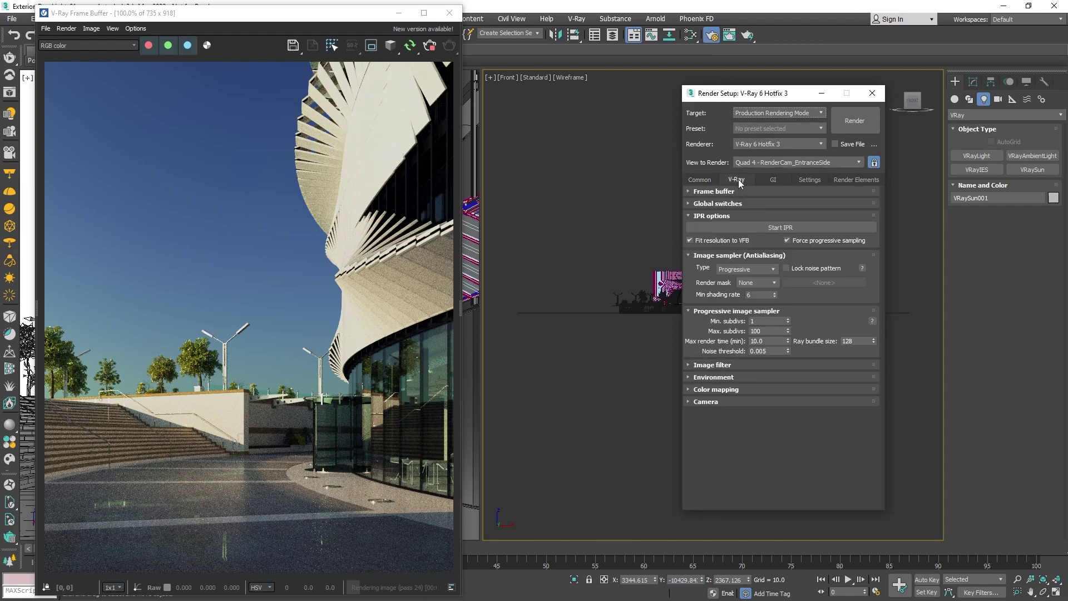
{"action": "left_click", "coordinate": [690, 203]}
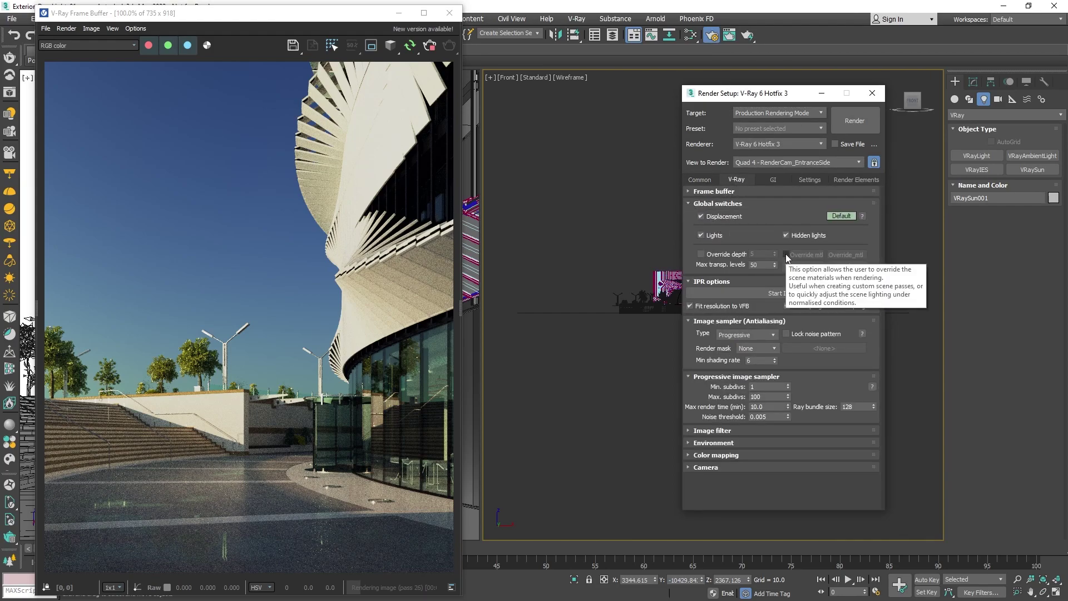
{"action": "left_click", "coordinate": [872, 94]}
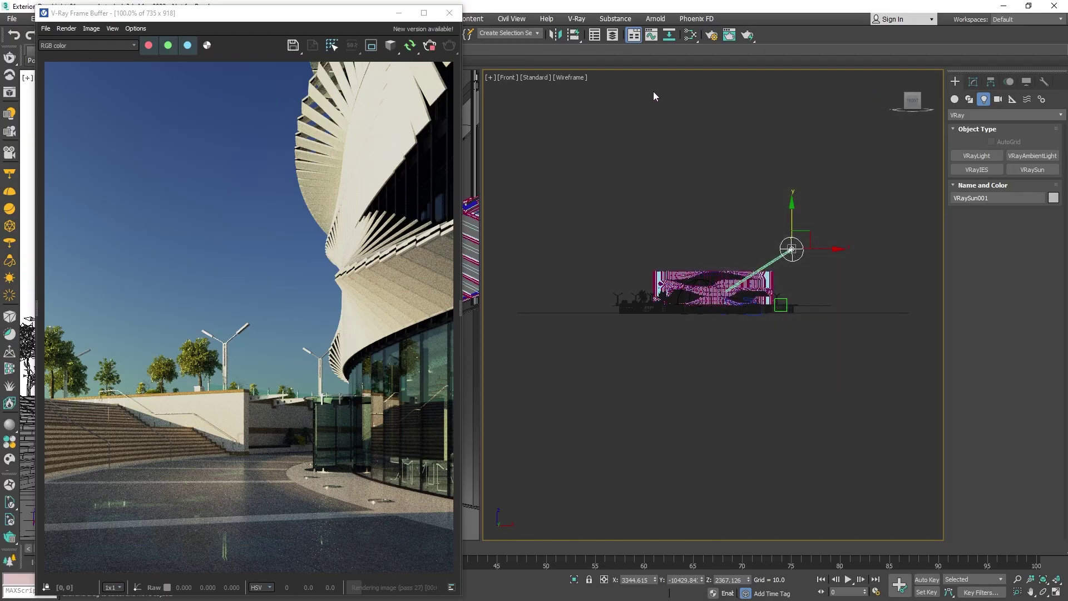
{"action": "left_click", "coordinate": [390, 45]}
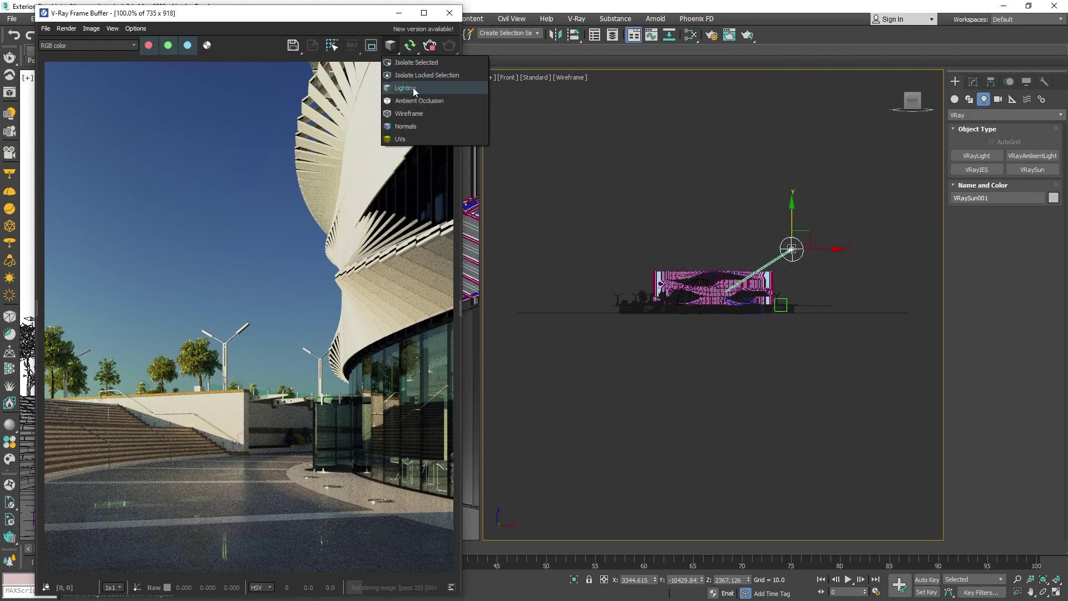
{"action": "left_click", "coordinate": [413, 88]}
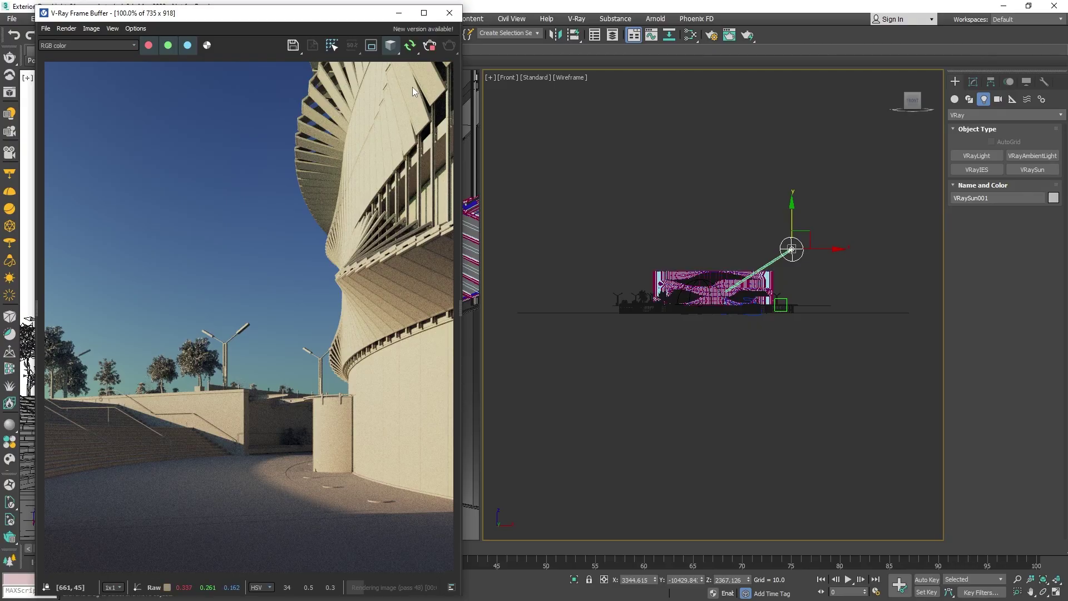
- In Top view, select VRaySun001 and swing it around to the building's right side
{"action": "left_click", "coordinate": [840, 228]}
{"action": "key", "text": "t"}
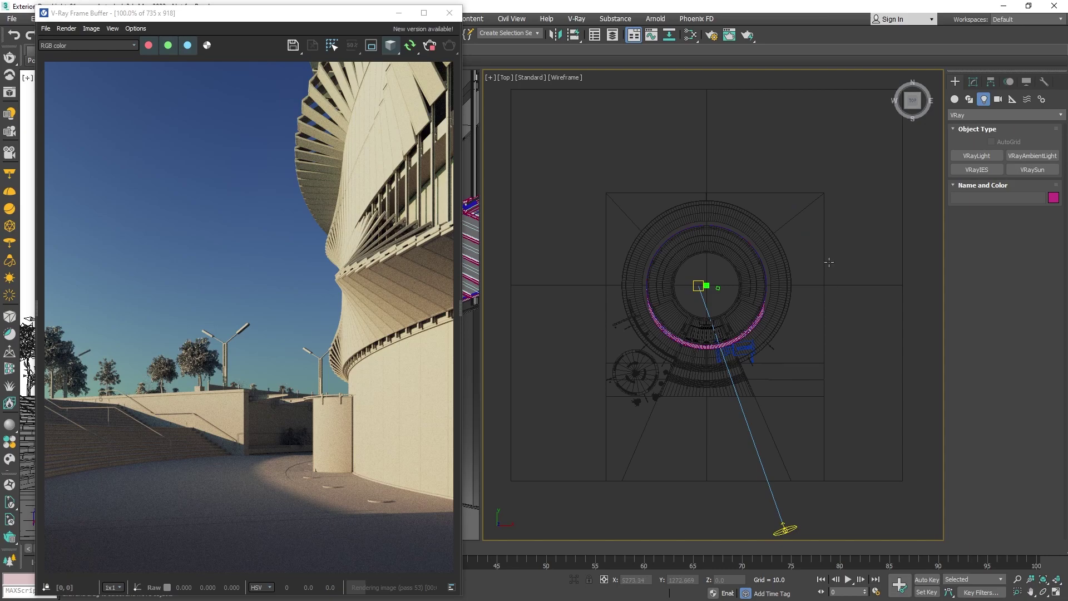
{"action": "left_click", "coordinate": [785, 528]}
{"action": "left_click_drag", "start_coordinate": [801, 518], "coordinate": [571, 431]}
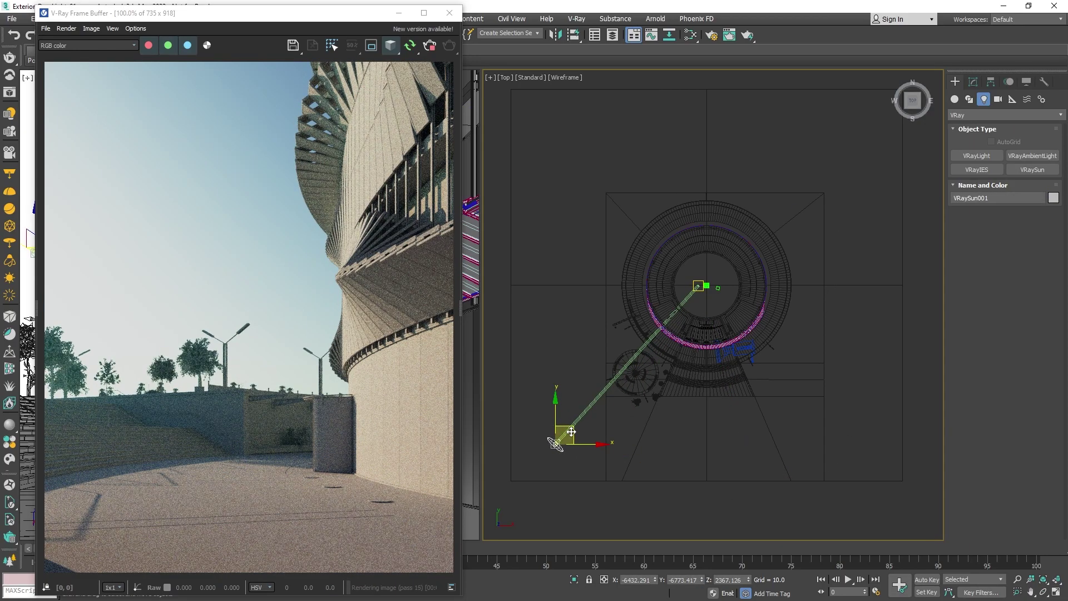
{"action": "left_click_drag", "start_coordinate": [571, 431], "coordinate": [906, 258]}
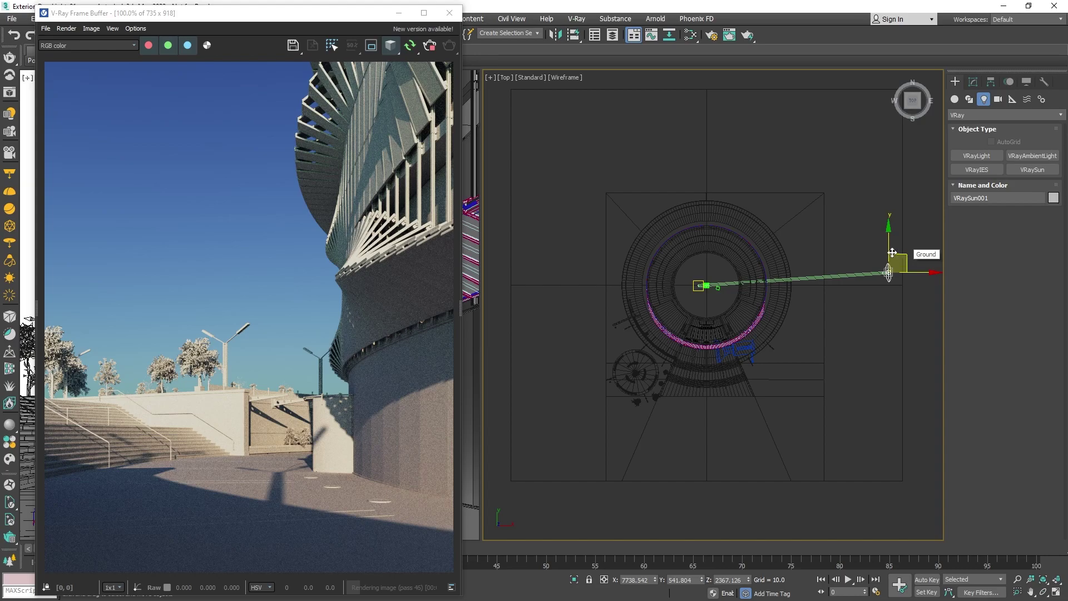
- Enable region rendering and draw a new render region over the stairs
{"action": "left_click", "coordinate": [371, 45]}
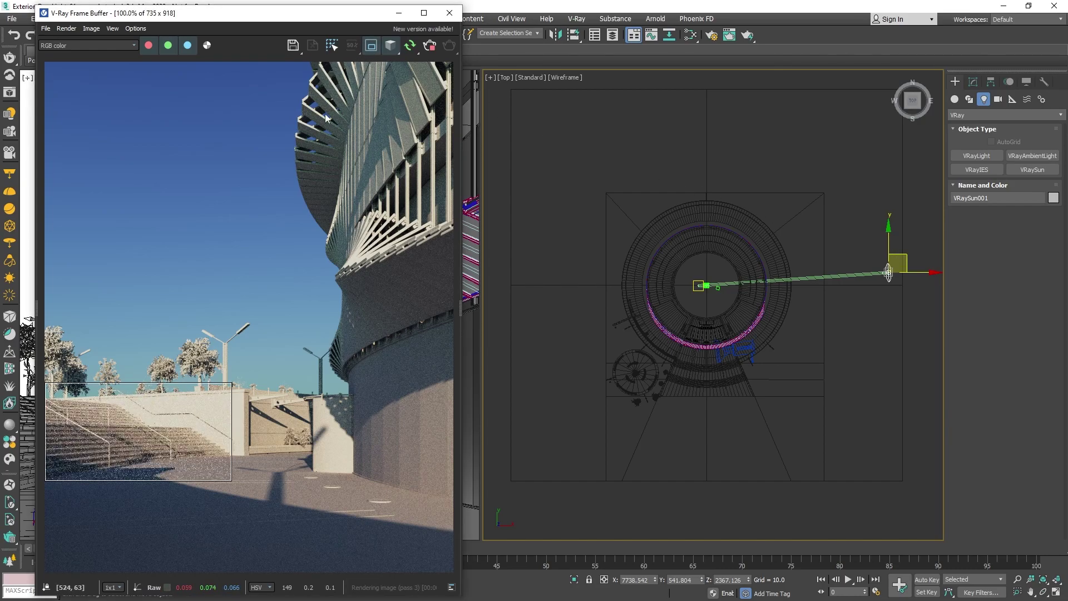
{"action": "left_click", "coordinate": [51, 371]}
{"action": "left_click_drag", "start_coordinate": [50, 368], "coordinate": [199, 495]}
{"action": "scroll", "coordinate": [85, 456], "scroll_direction": "up", "scroll_amount": 4}
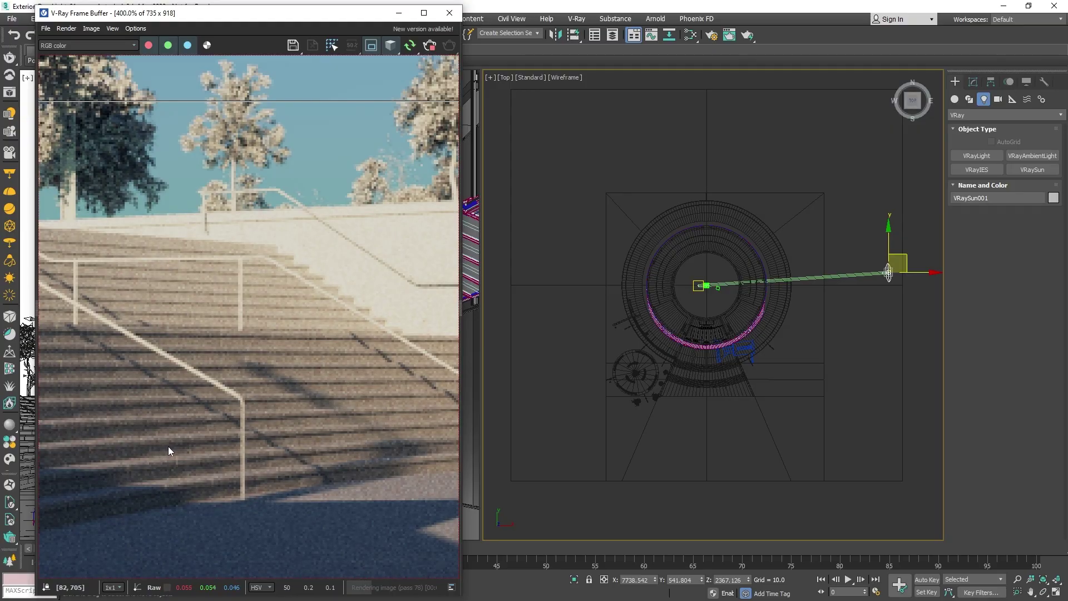
- Set the VRaySun Size multiplier to 4.0 and re-render
{"action": "left_click", "coordinate": [973, 82]}
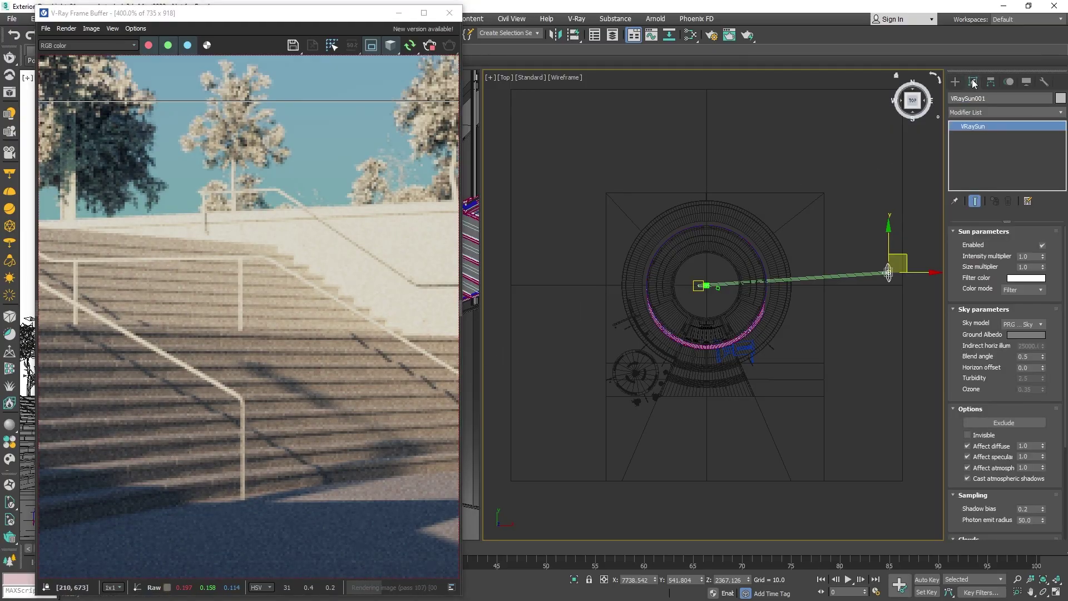
{"action": "double_click", "coordinate": [1024, 267]}
{"action": "type", "text": "4"}
{"action": "key", "text": "Return"}
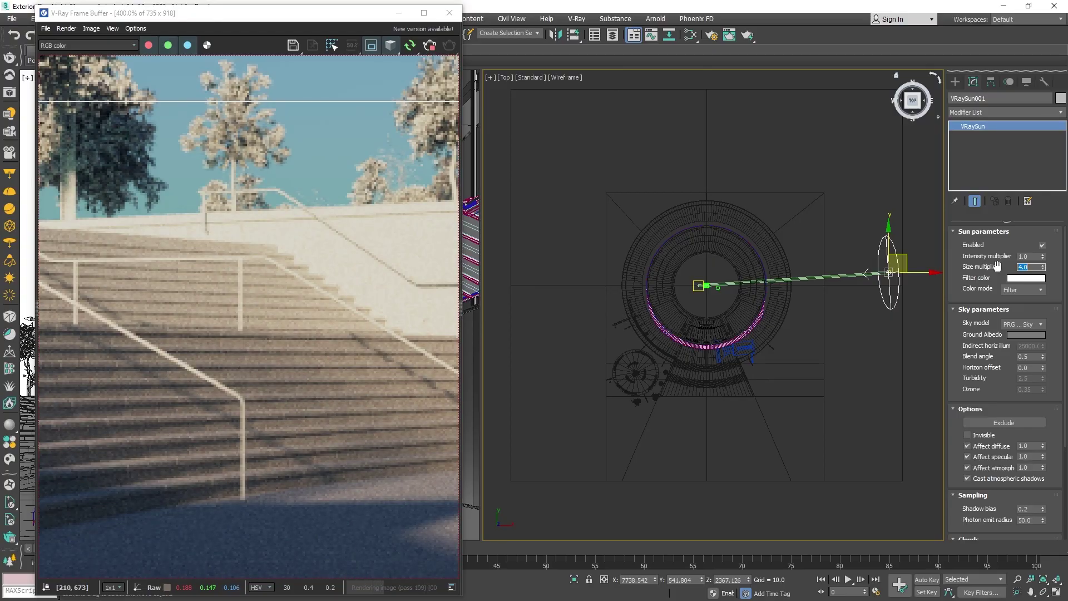
{"action": "left_click", "coordinate": [384, 57]}
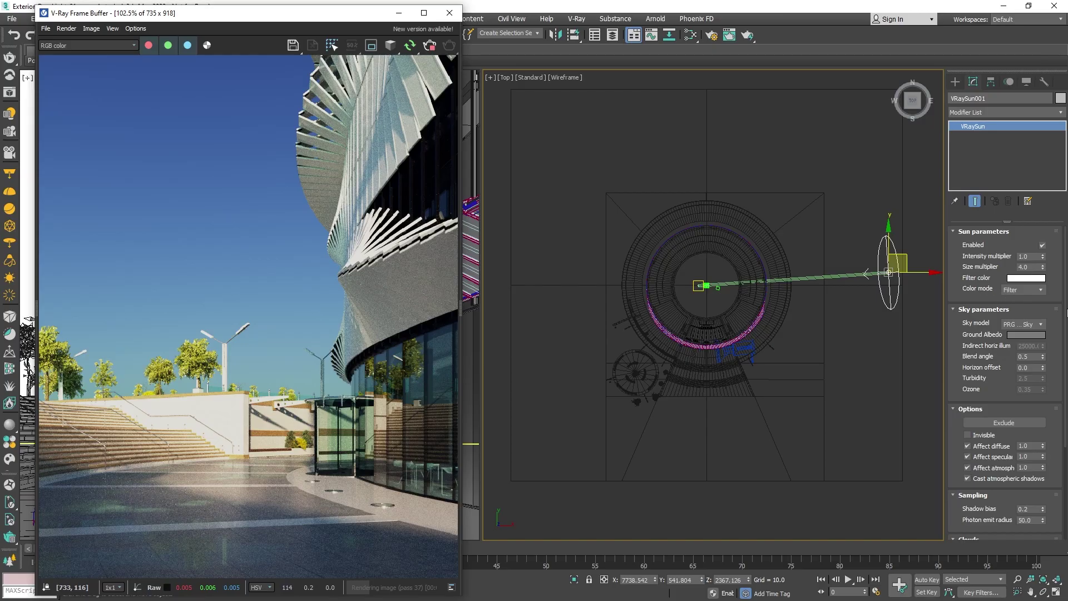
- Turn on the sun's clouds with density 0.35 and variety 0.9
{"action": "left_click_drag", "start_coordinate": [1065, 313], "coordinate": [1065, 414]}
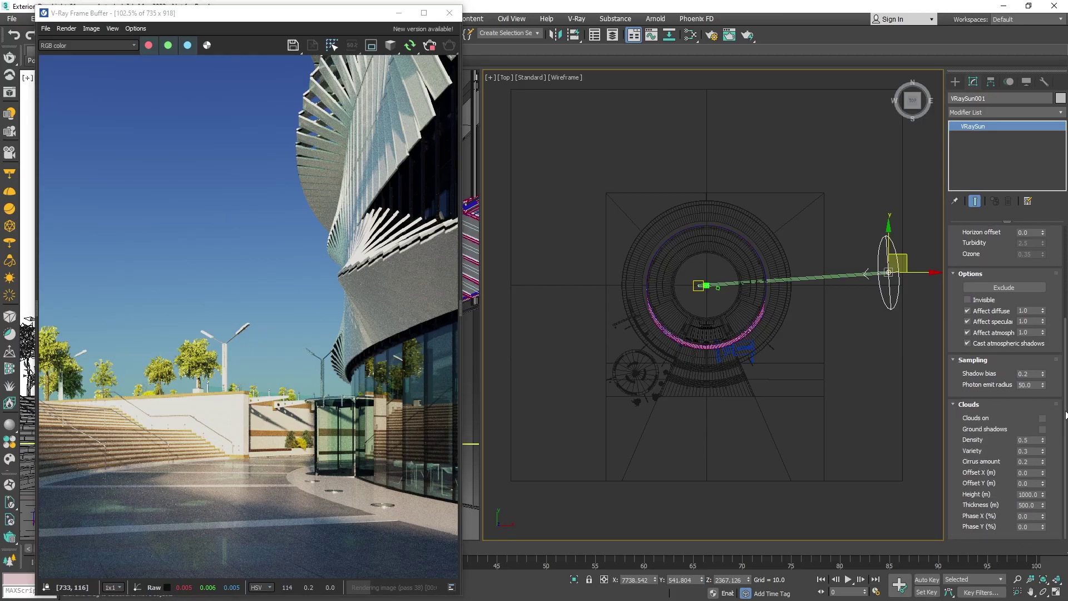
{"action": "left_click", "coordinate": [1042, 418]}
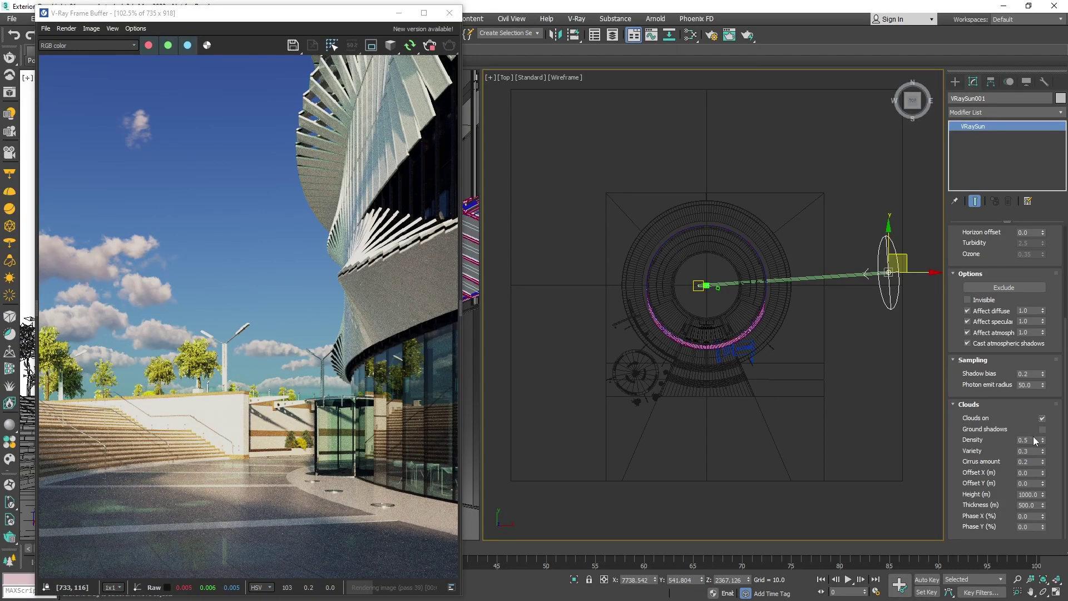
{"action": "double_click", "coordinate": [1027, 440]}
{"action": "type", "text": "0.35"}
{"action": "key", "text": "Return"}
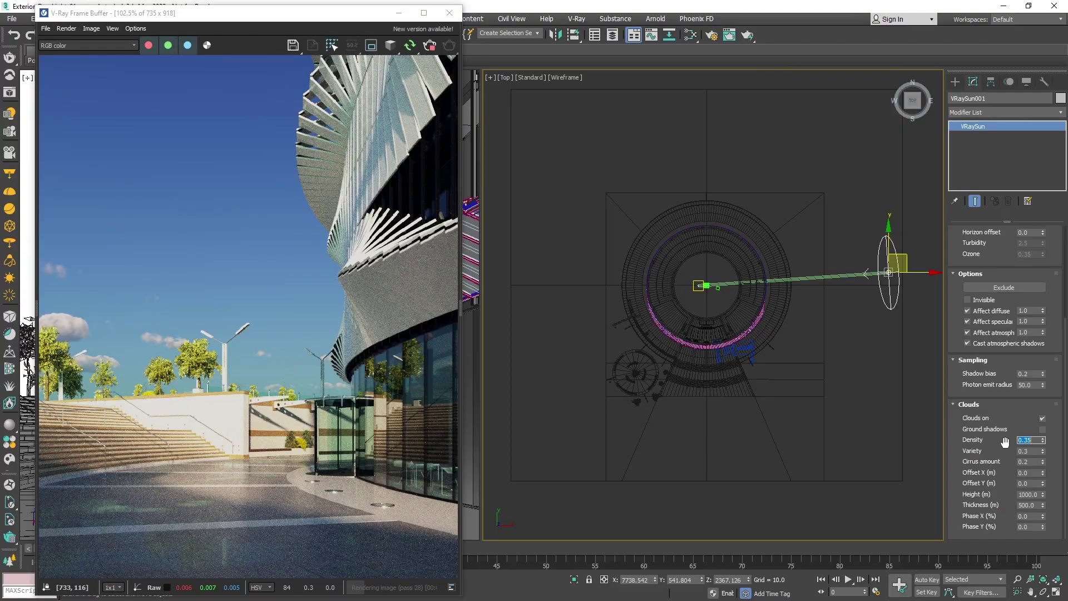
{"action": "key", "text": "Tab"}
{"action": "type", "text": "0.9"}
{"action": "key", "text": "Return"}
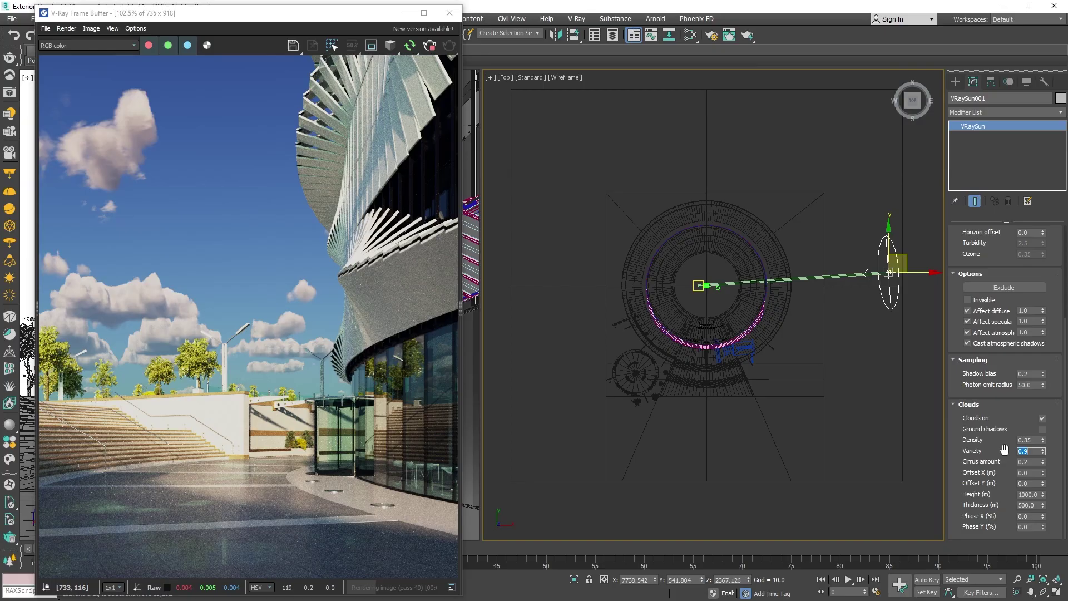
- Set the cloud height to 500, thickness to 150 and cirrus amount to 0.7
{"action": "left_click", "coordinate": [1038, 494]}
{"action": "double_click", "coordinate": [1037, 494]}
{"action": "type", "text": "500"}
{"action": "key", "text": "Return"}
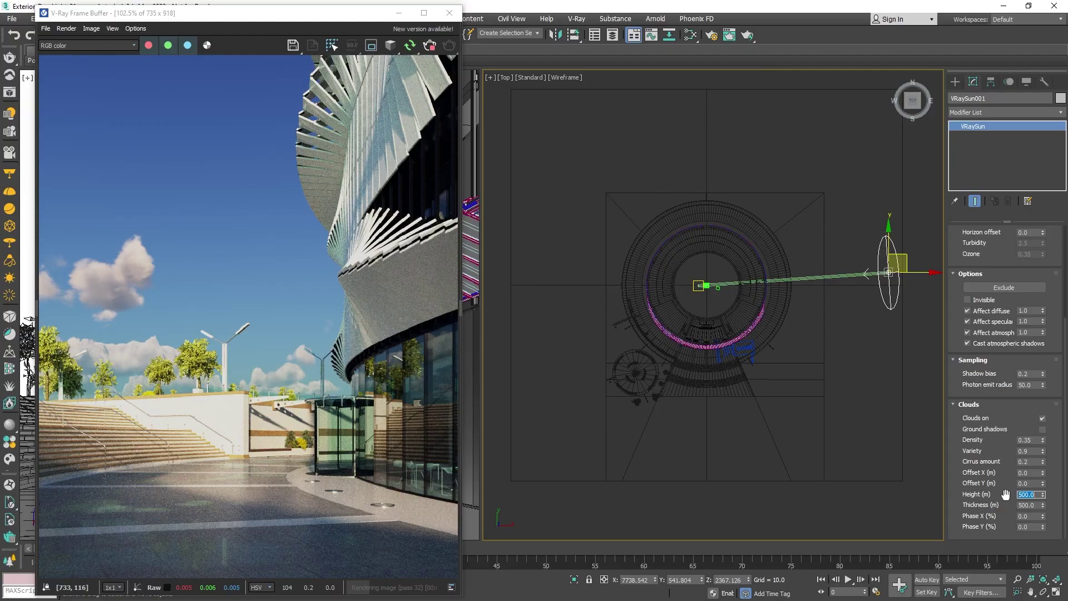
{"action": "key", "text": "Tab"}
{"action": "type", "text": "150"}
{"action": "key", "text": "Return"}
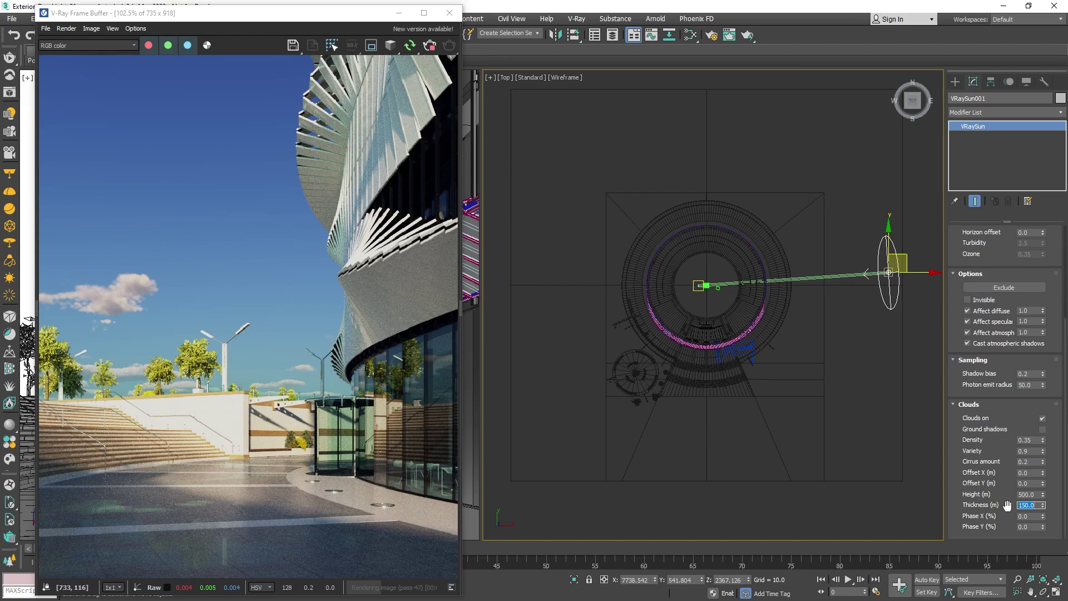
{"action": "double_click", "coordinate": [1026, 461]}
{"action": "type", "text": "0.7"}
{"action": "key", "text": "Return"}
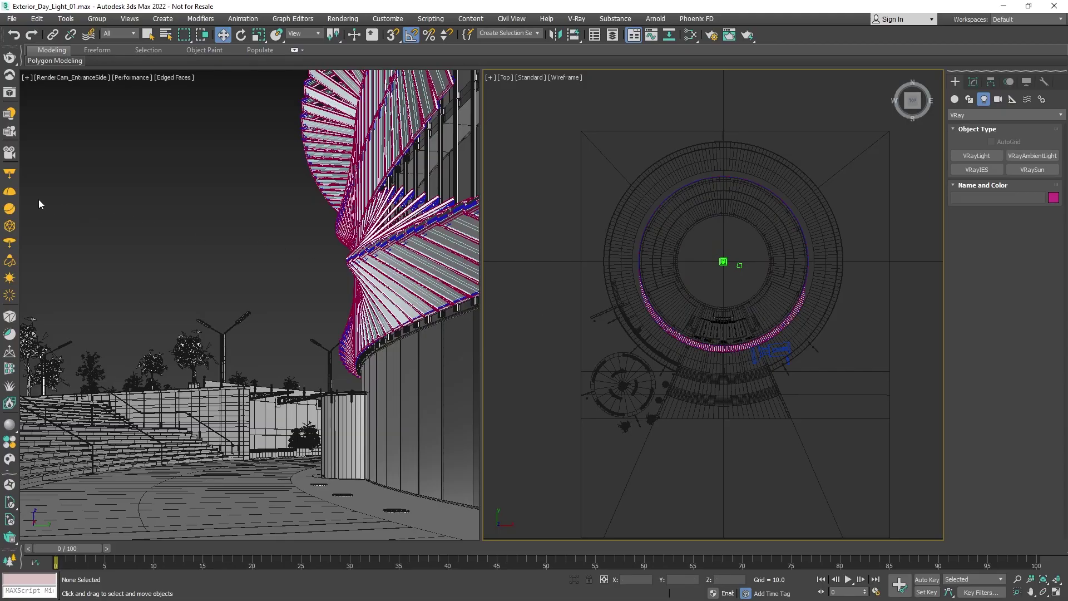
- Place a VRayLight dome light in the Top view and render the camera view
{"action": "key", "text": ";"}
{"action": "left_click", "coordinate": [541, 330]}
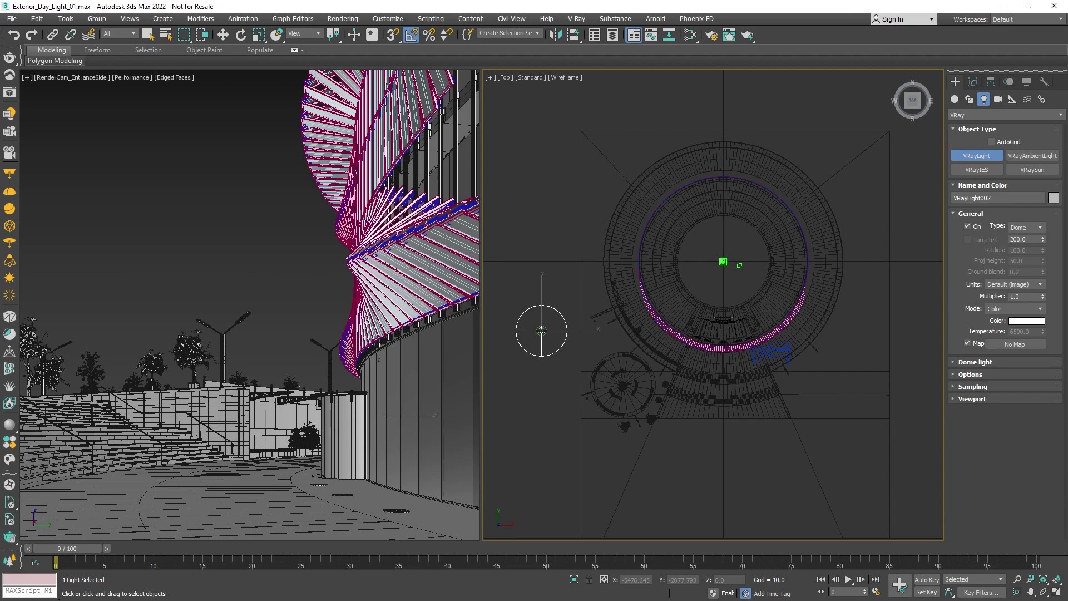
{"action": "left_click", "coordinate": [10, 58]}
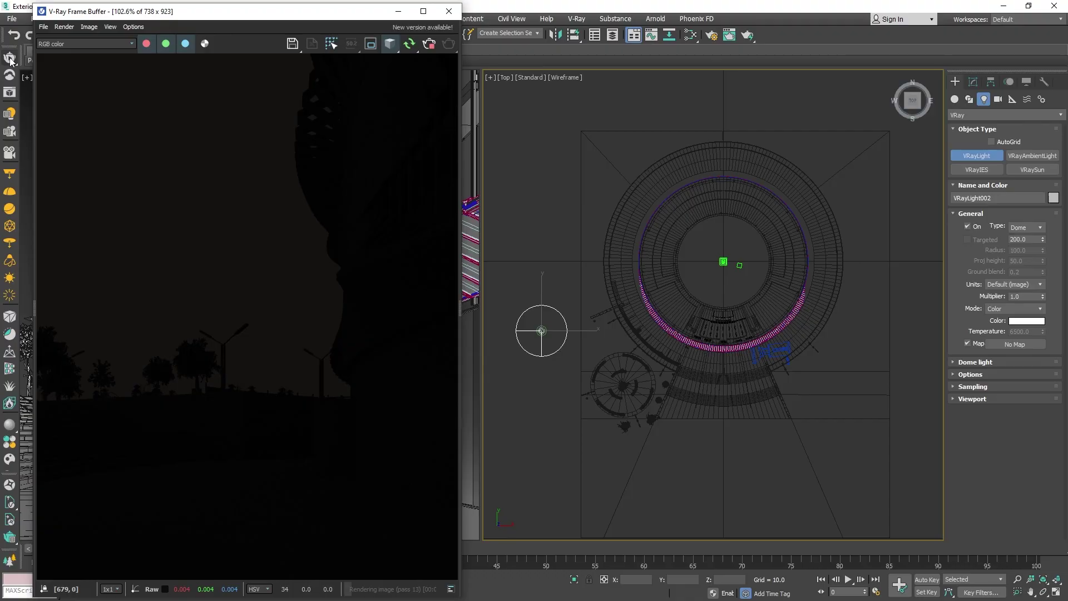
- Add a VRayBitmap node through Maps > V-Ray in the Slate Material Editor
{"action": "left_click", "coordinate": [691, 36]}
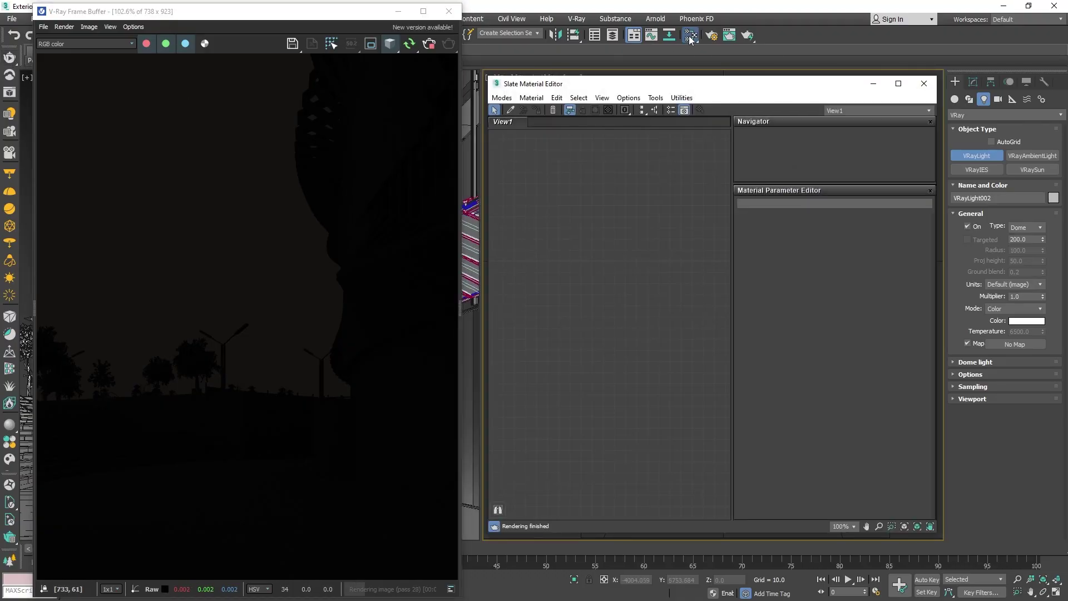
{"action": "right_click", "coordinate": [632, 287]}
{"action": "mouse_move", "coordinate": [659, 305]}
{"action": "mouse_move", "coordinate": [763, 306]}
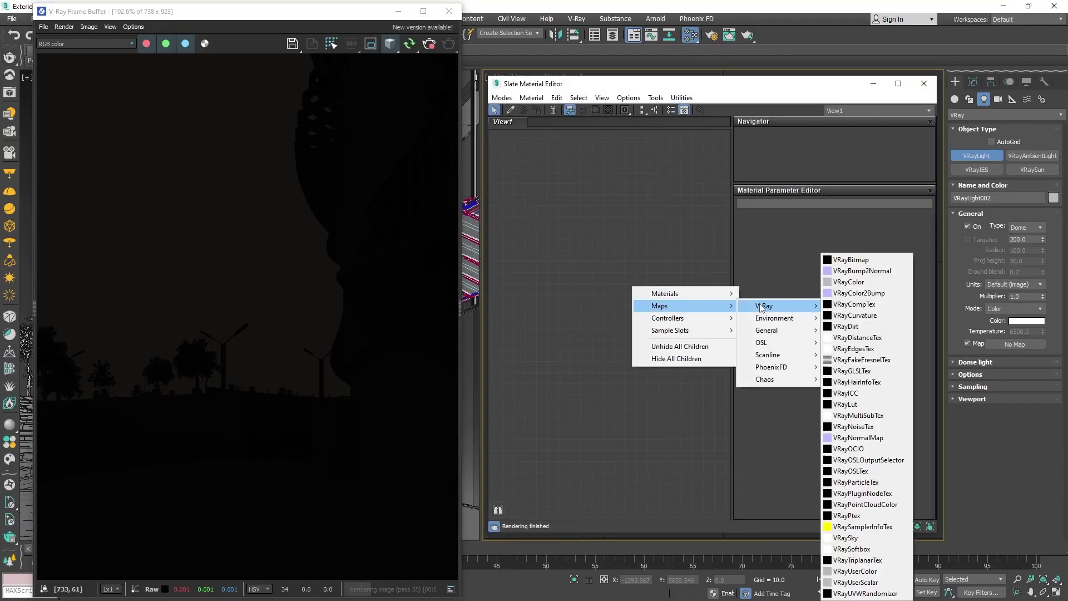
{"action": "left_click", "coordinate": [862, 260]}
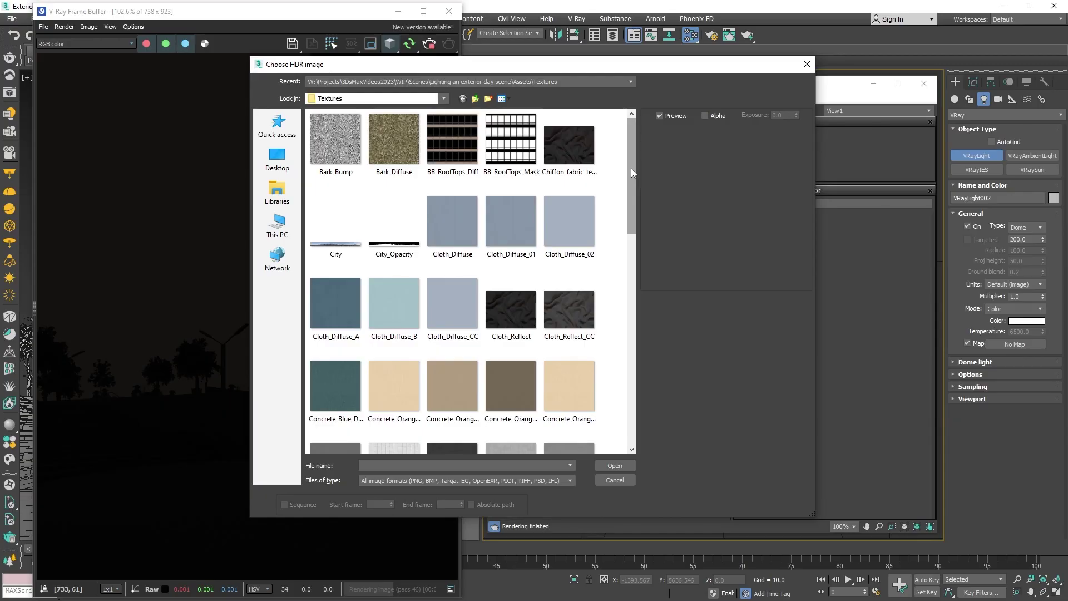
- Load the Evening.hdr image from the Textures folder into Map #4
{"action": "left_click_drag", "start_coordinate": [630, 168], "coordinate": [639, 276]}
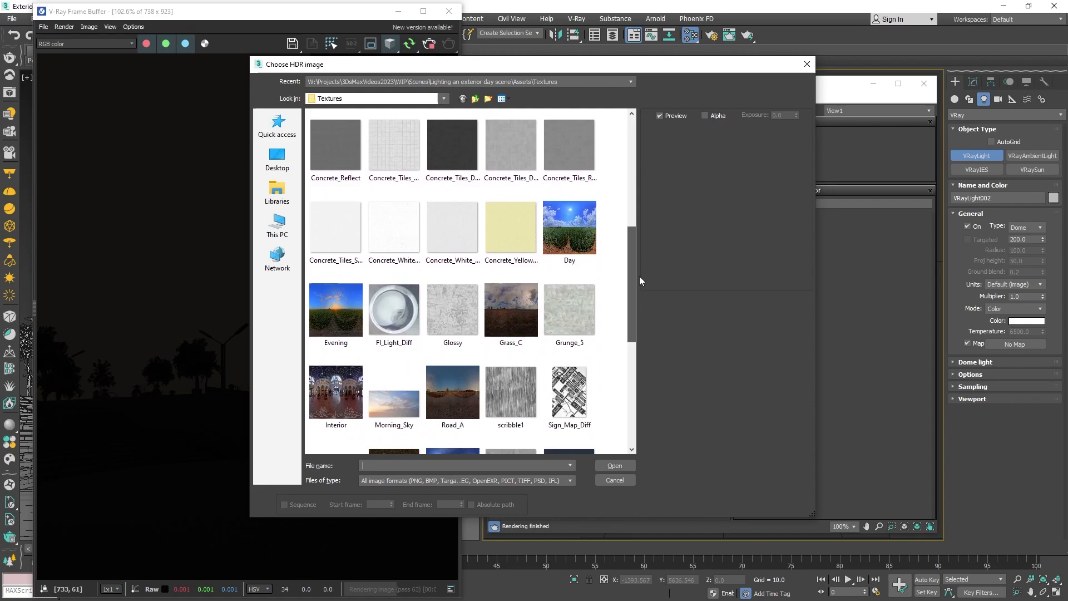
{"action": "double_click", "coordinate": [372, 302]}
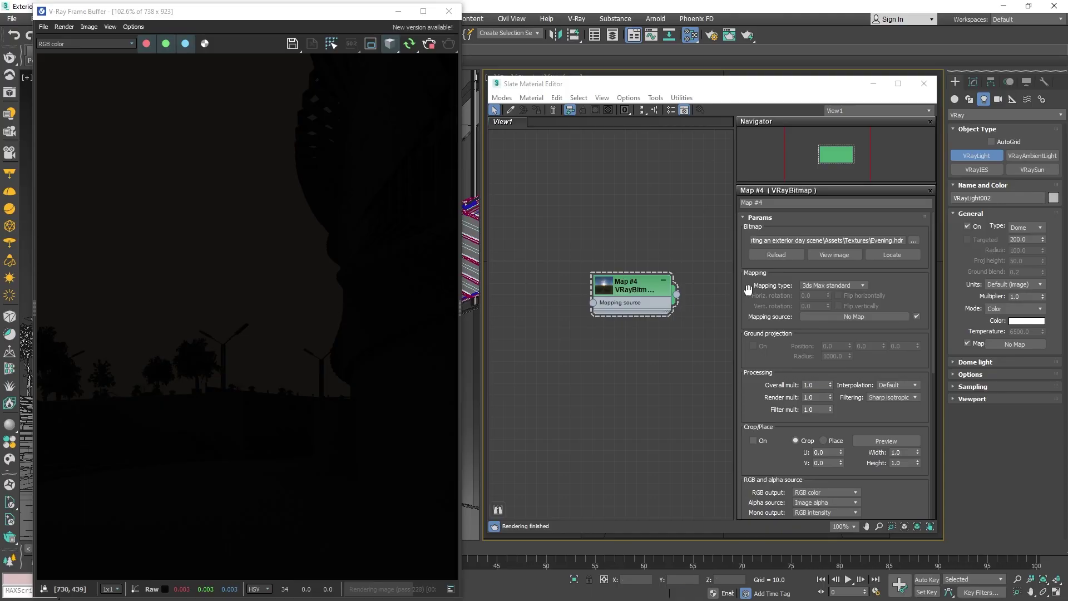
- Switch Map #4 to Spherical mapping and instance it into the dome light's Map slot
{"action": "left_click", "coordinate": [818, 286]}
{"action": "left_click", "coordinate": [818, 316]}
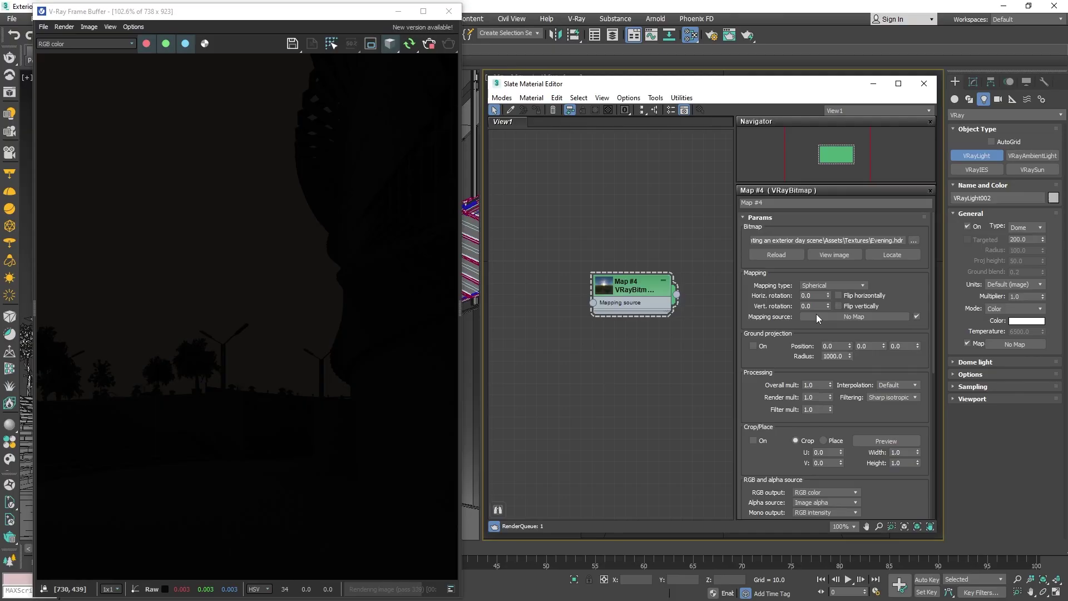
{"action": "left_click_drag", "start_coordinate": [676, 294], "coordinate": [1013, 345]}
{"action": "left_click", "coordinate": [515, 338]}
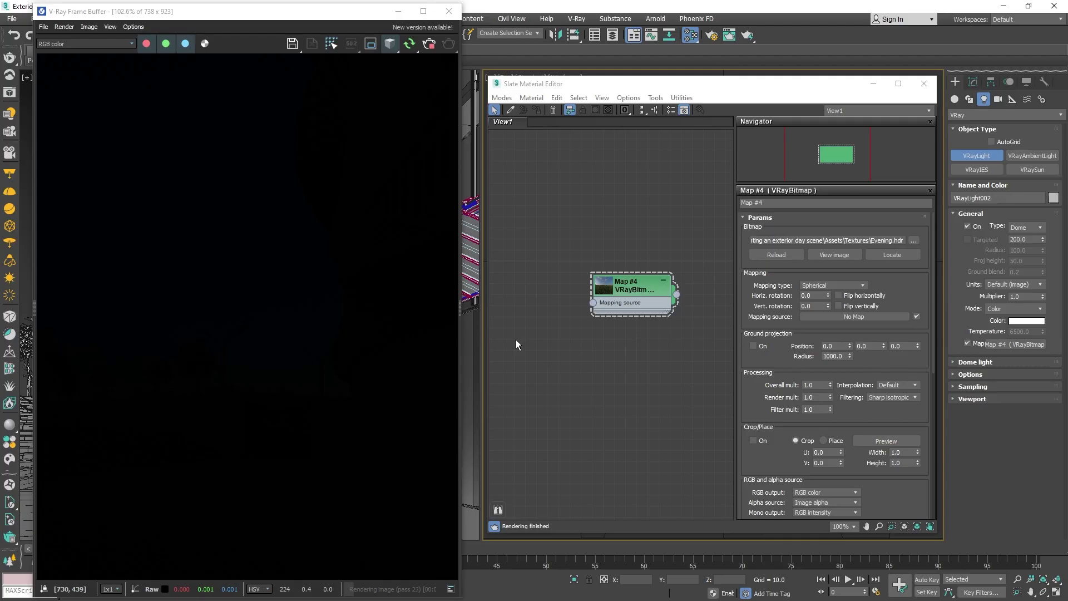
- Set the dome light multiplier to 50
{"action": "double_click", "coordinate": [1007, 297]}
{"action": "type", "text": "50"}
{"action": "key", "text": "Return"}
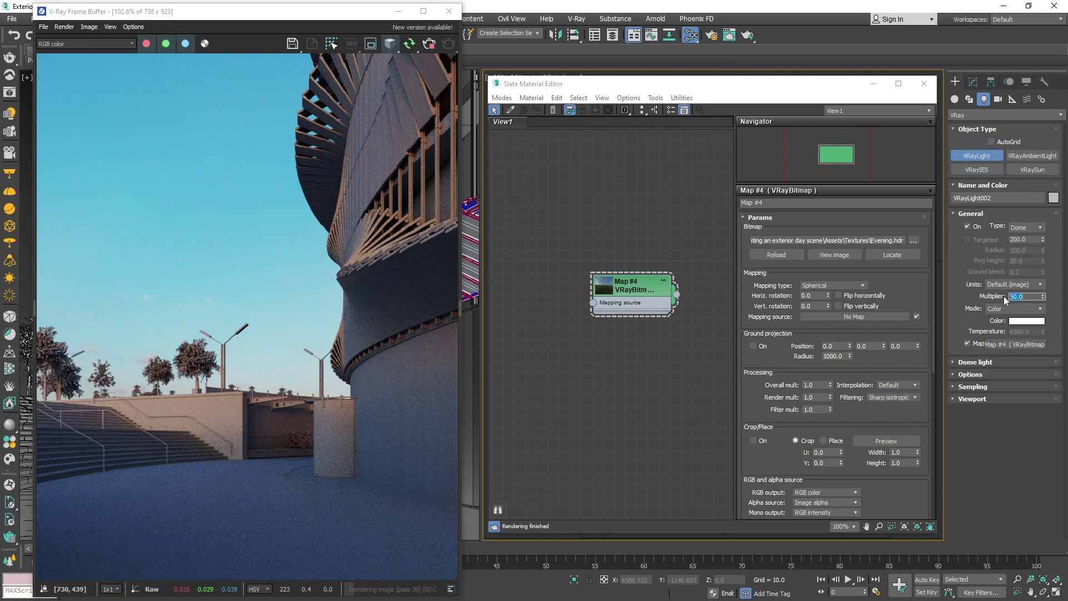
- Rotate the HDRI horizontally to 45, then to 90 degrees
{"action": "double_click", "coordinate": [806, 295]}
{"action": "type", "text": "45"}
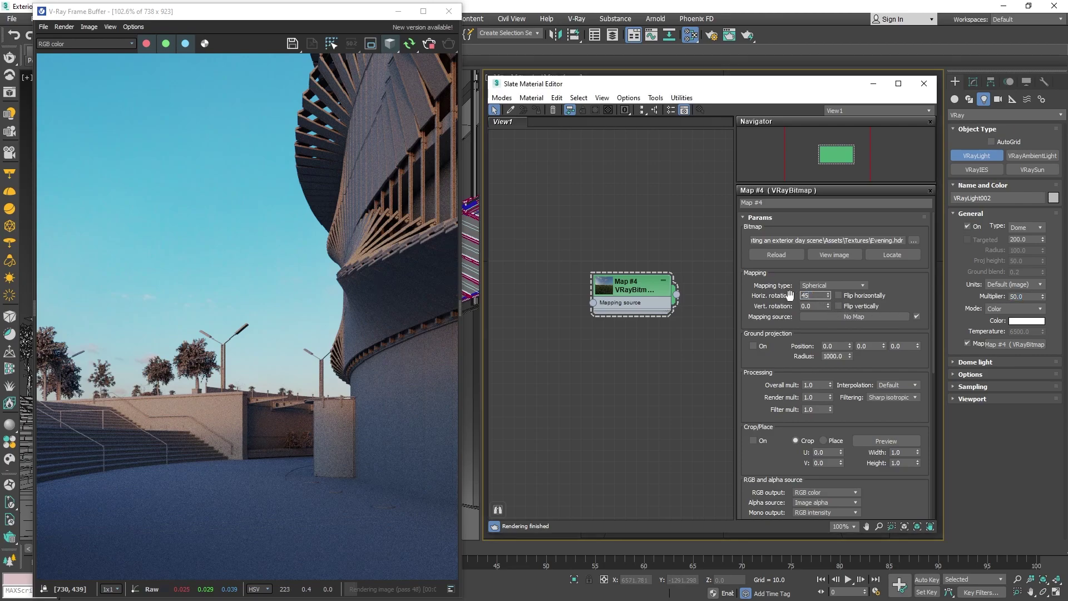
{"action": "key", "text": "Return"}
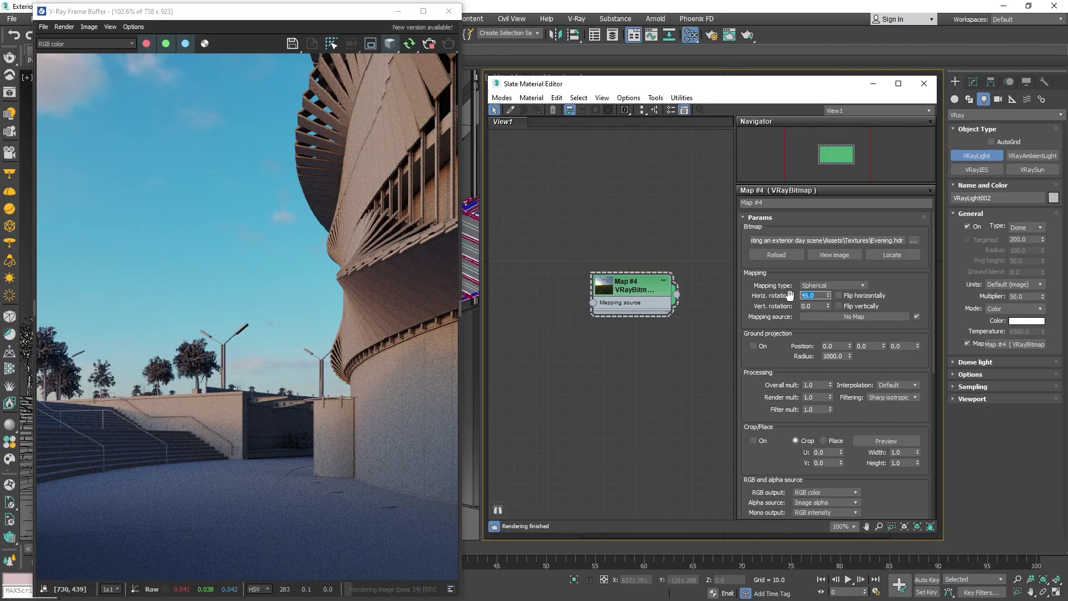
{"action": "type", "text": "90"}
{"action": "key", "text": "Return"}
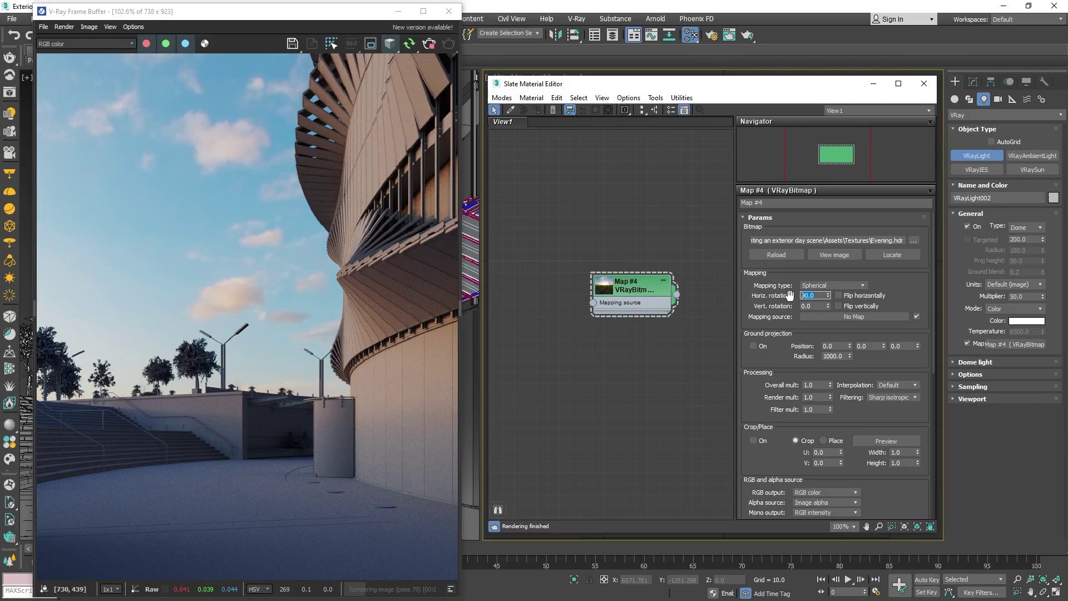
- Download the Sunset 003, 005 and 012 HDRIs from Cosmos, then drag the Day 016 HDRI into the material editor
{"action": "left_click", "coordinate": [9, 460]}
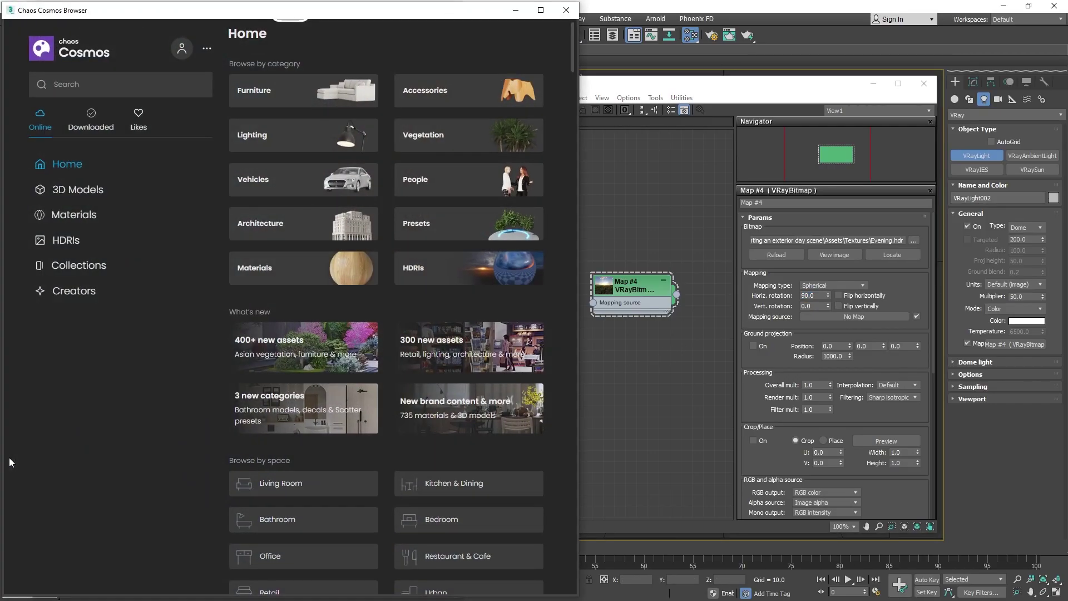
{"action": "left_click", "coordinate": [67, 241]}
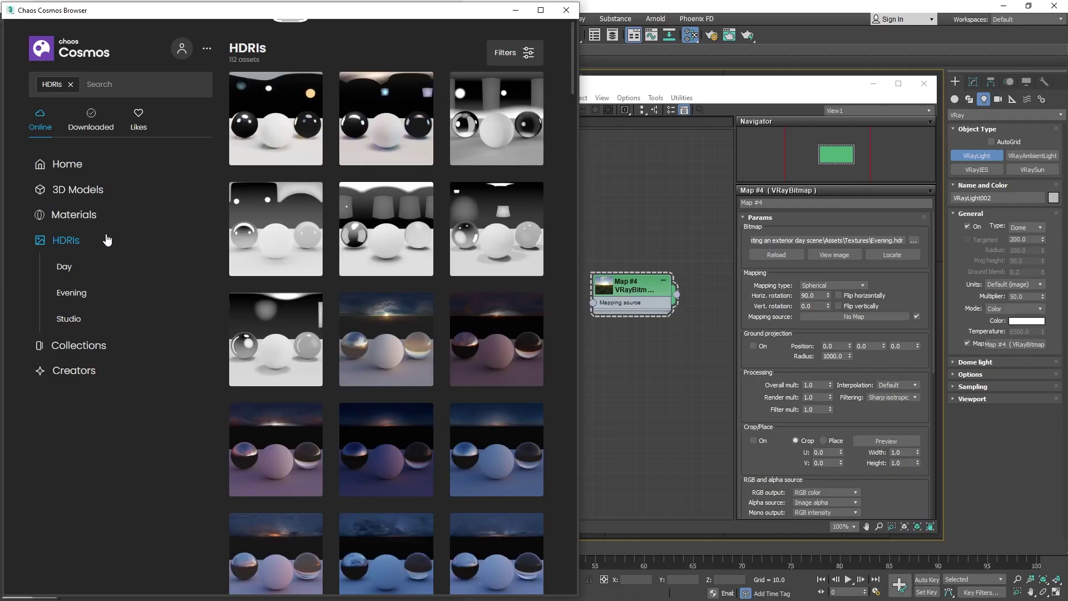
{"action": "left_click_drag", "start_coordinate": [574, 82], "coordinate": [574, 154]}
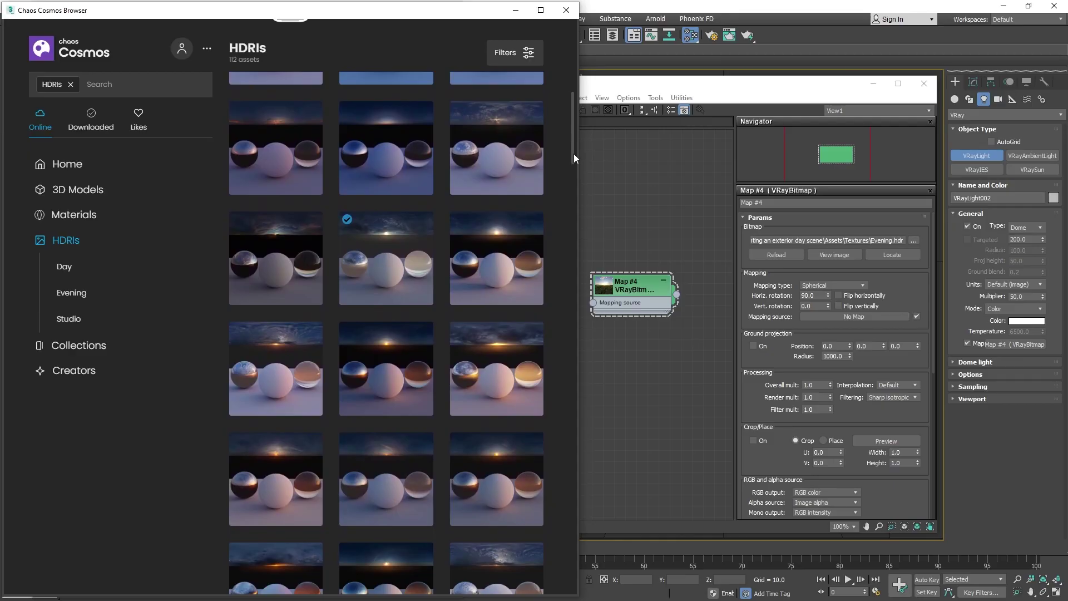
{"action": "left_click", "coordinate": [532, 218]}
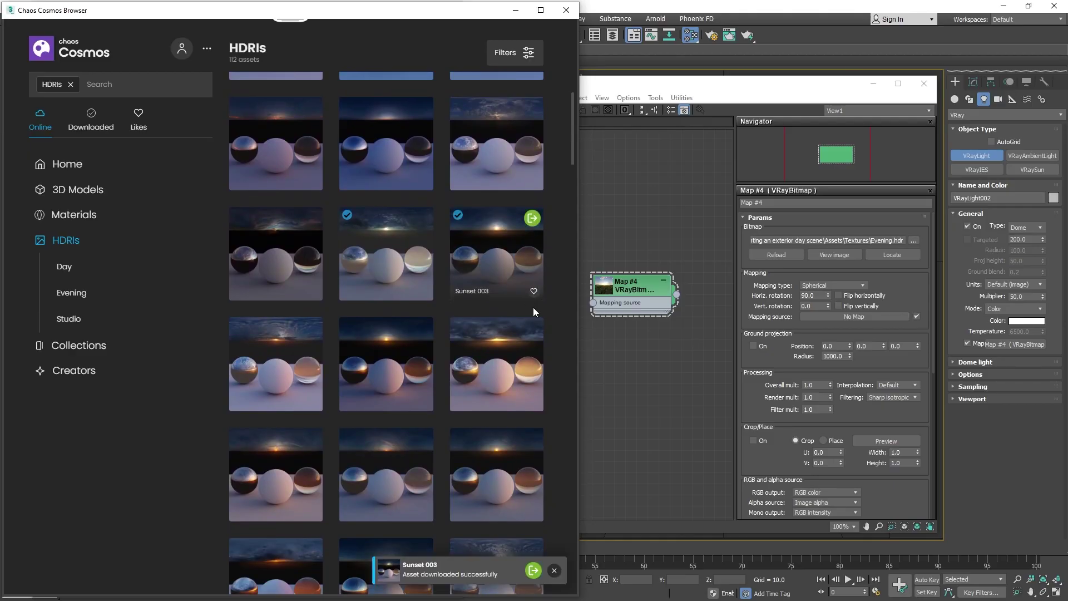
{"action": "left_click", "coordinate": [532, 328]}
{"action": "left_click_drag", "start_coordinate": [574, 148], "coordinate": [573, 229]}
{"action": "left_click", "coordinate": [311, 256]}
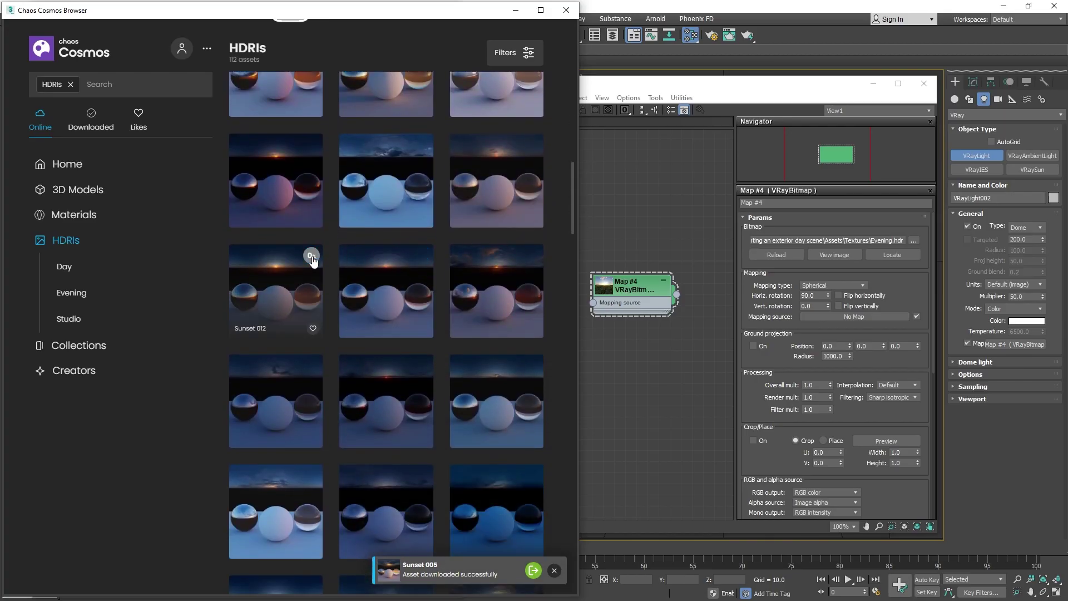
{"action": "left_click", "coordinate": [91, 126]}
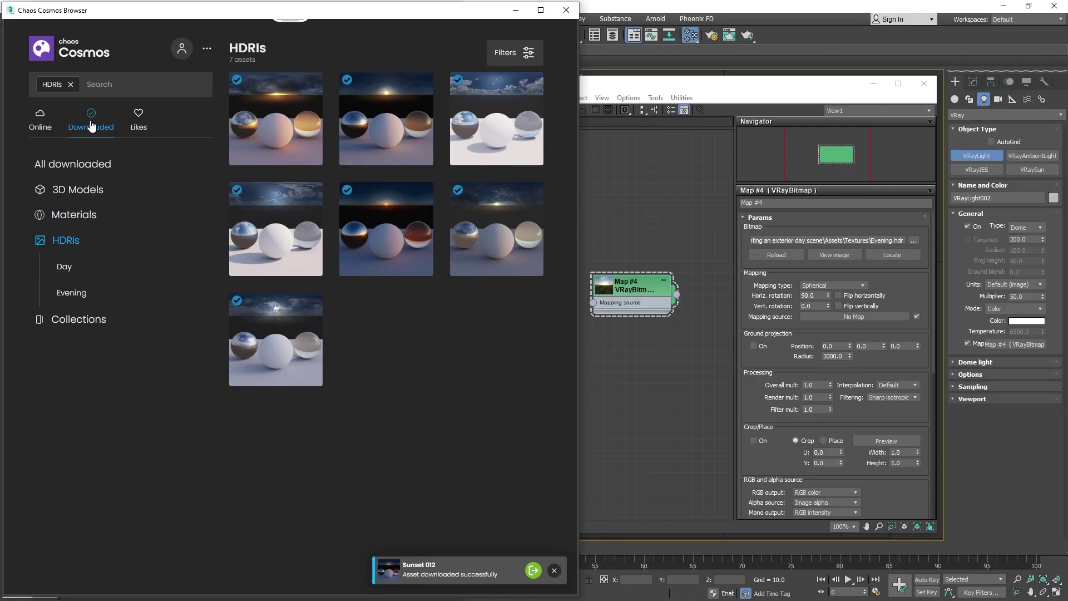
{"action": "left_click_drag", "start_coordinate": [276, 340], "coordinate": [636, 371]}
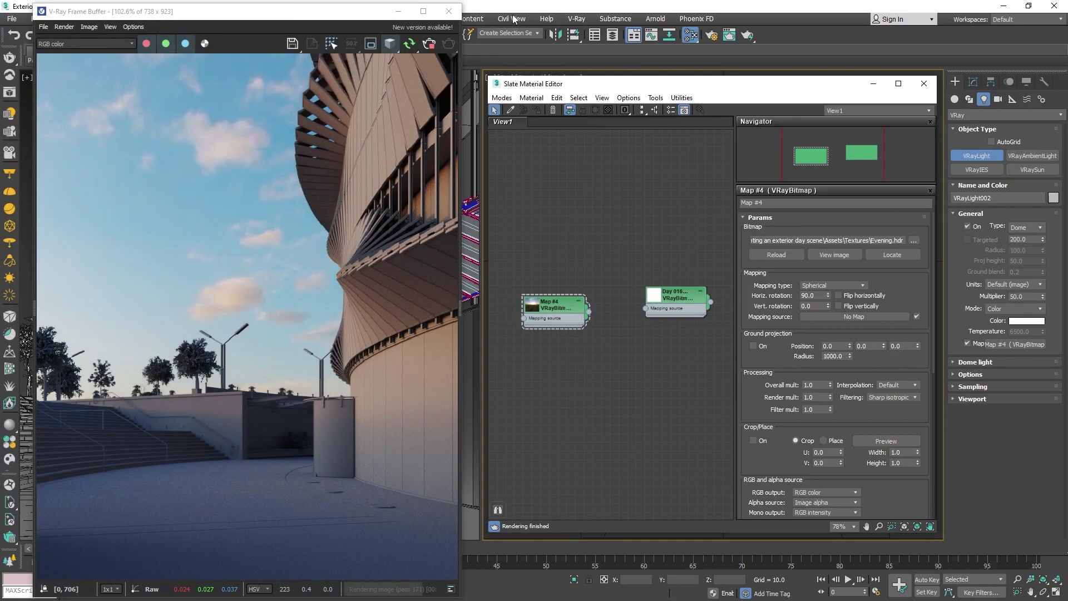
- Instance the Day 016 map into the dome light's Map slot and set the multiplier to 1.0
{"action": "left_click_drag", "start_coordinate": [716, 299], "coordinate": [1011, 343]}
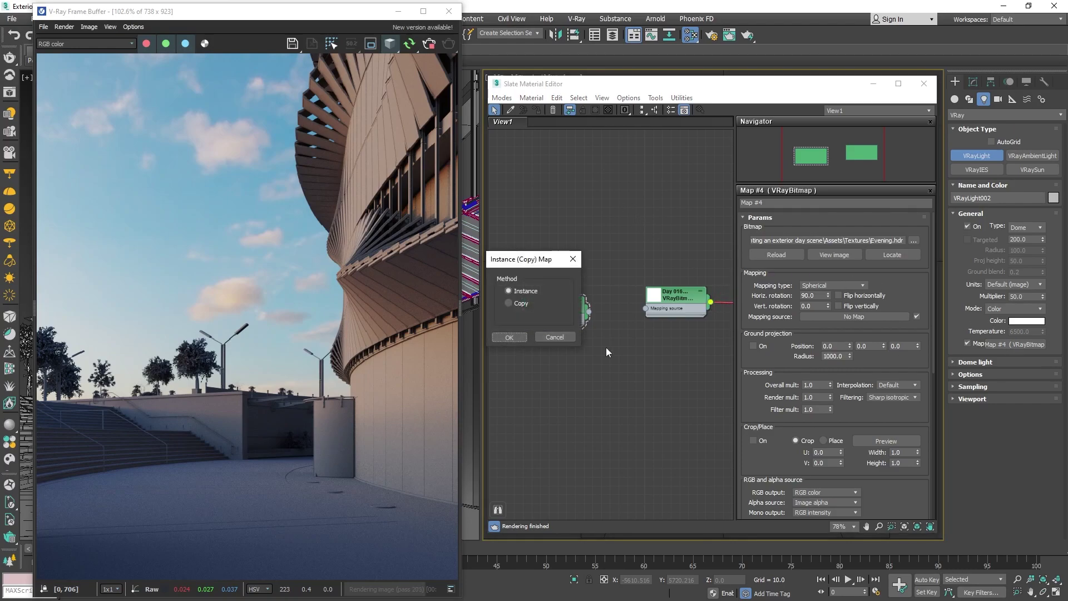
{"action": "left_click", "coordinate": [518, 335]}
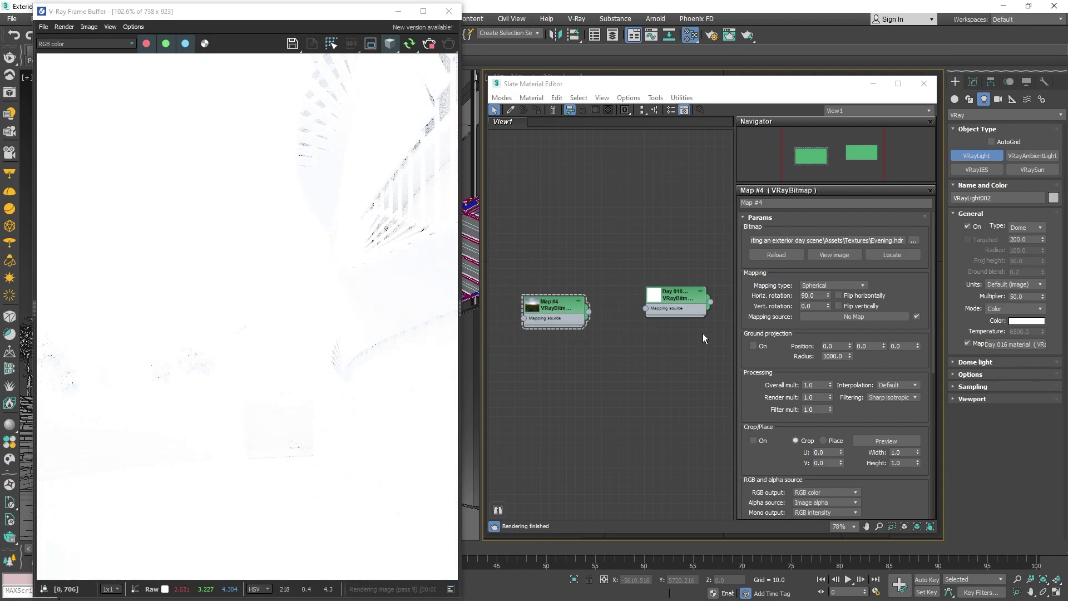
{"action": "type", "text": "1"}
{"action": "key", "text": "Return"}
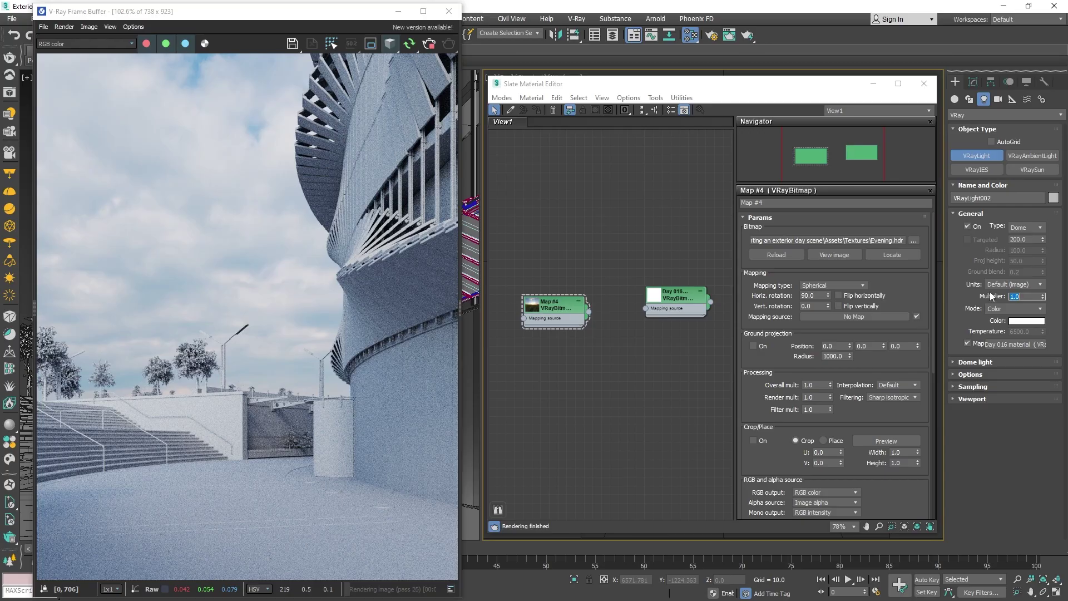
- Close the material editor and enable Lock texture to icon for the dome light
{"action": "left_click", "coordinate": [873, 84]}
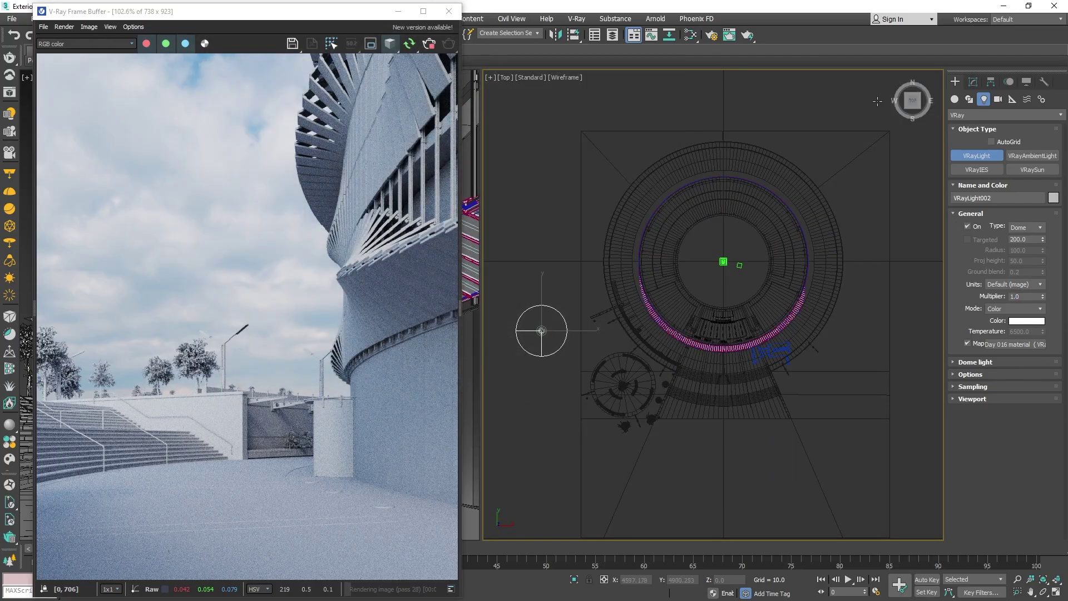
{"action": "left_click", "coordinate": [963, 363]}
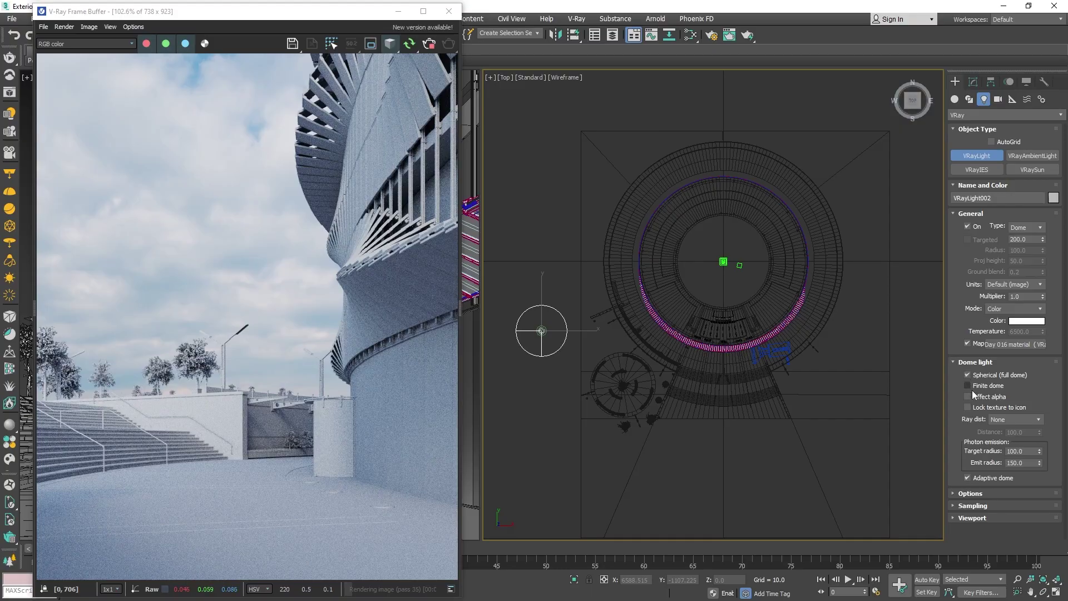
{"action": "left_click", "coordinate": [967, 407]}
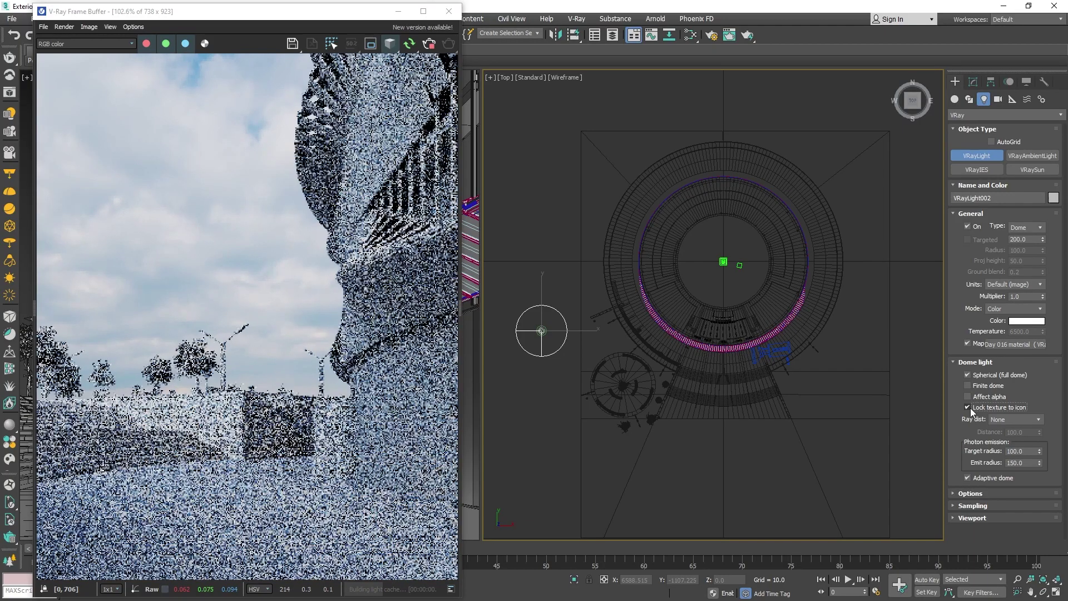
- Rotate the dome light to turn the sky, then re-render the scene
{"action": "key", "text": "e"}
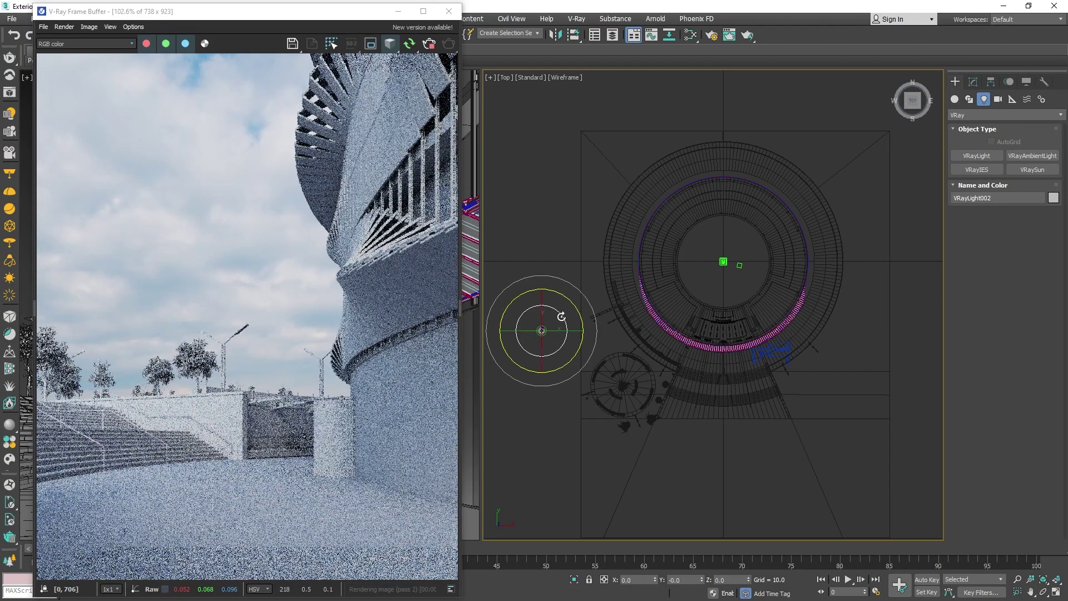
{"action": "left_click_drag", "start_coordinate": [548, 303], "coordinate": [489, 228]}
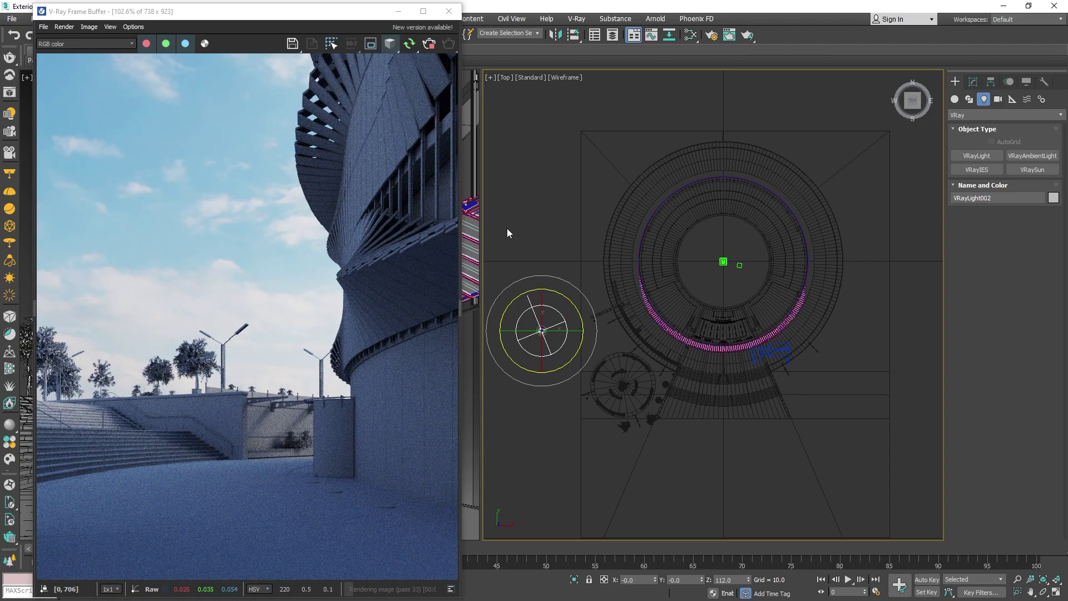
{"action": "left_click", "coordinate": [390, 45]}
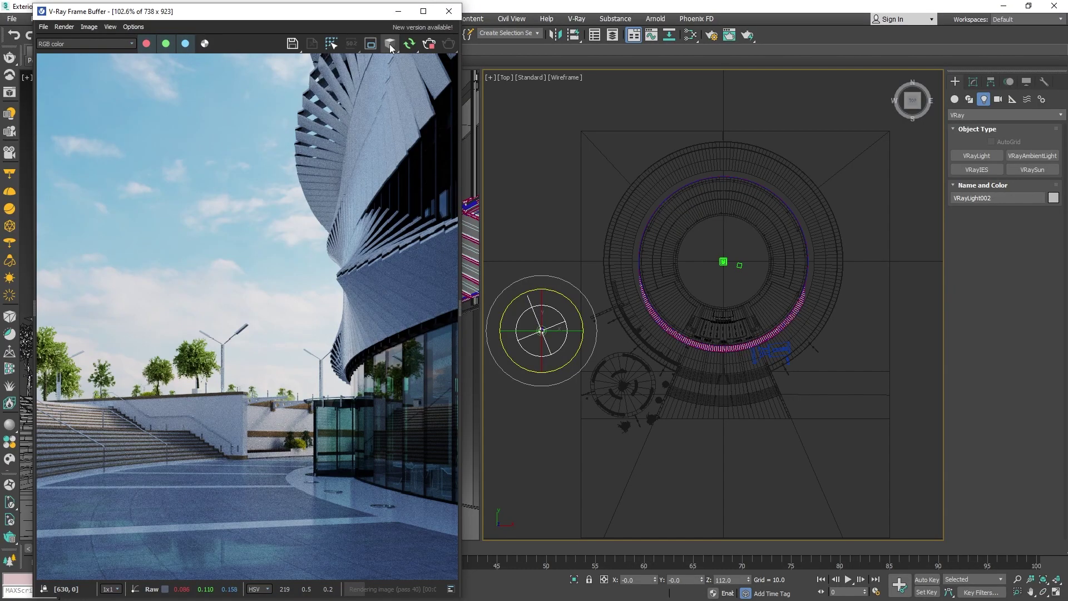
- Stop the render and set the output width to 1920 (1920 × 2400)
{"action": "left_click", "coordinate": [429, 44]}
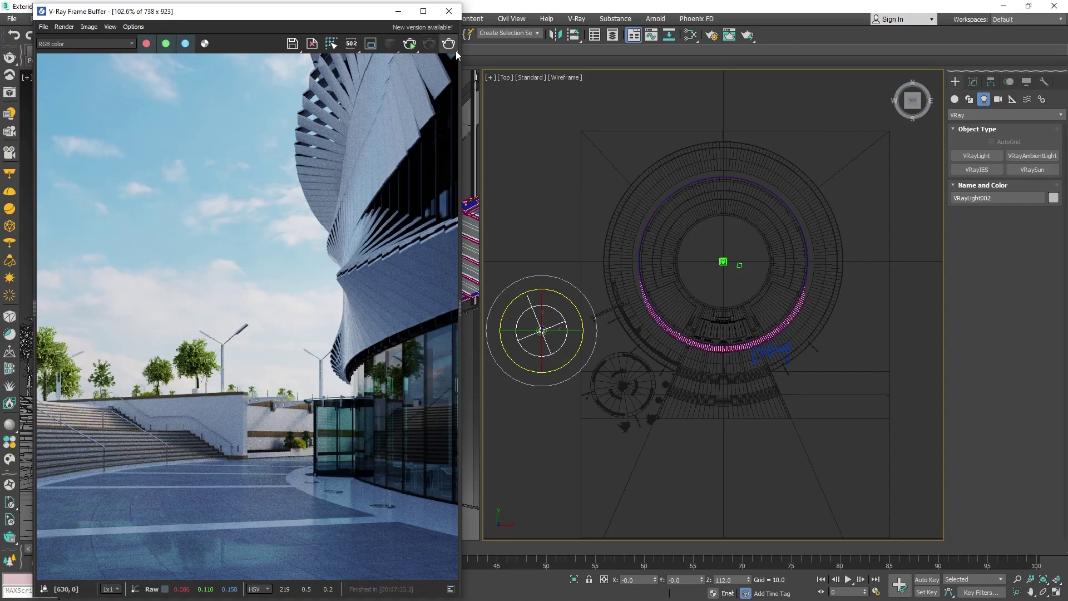
{"action": "left_click", "coordinate": [711, 35]}
{"action": "double_click", "coordinate": [795, 326]}
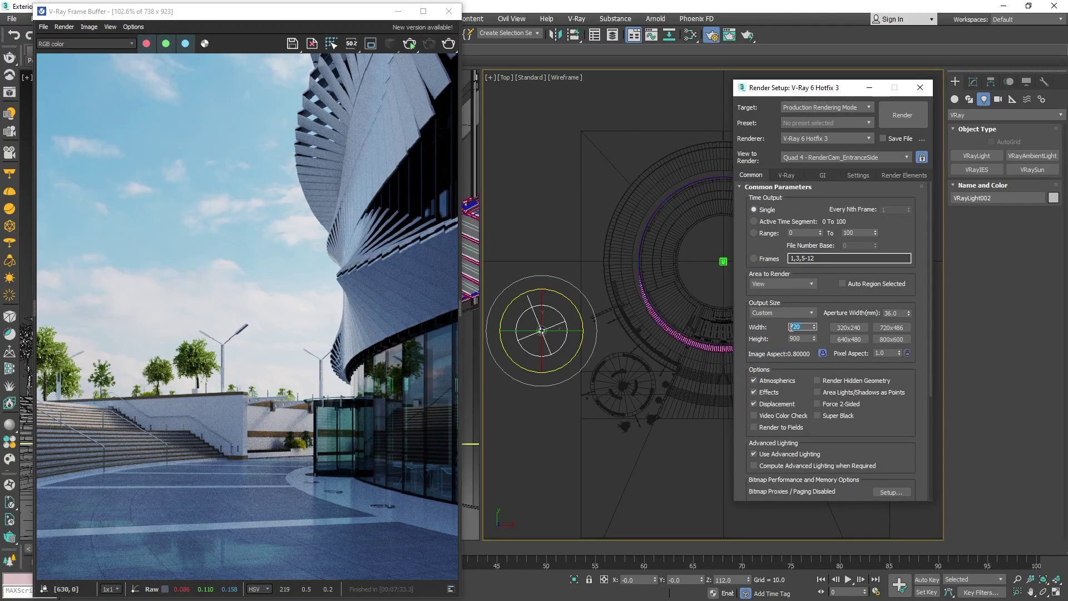
{"action": "type", "text": "1920"}
{"action": "key", "text": "Return"}
- Set the V-Ray image sampler to Bucket with a noise threshold of 0.007
{"action": "left_click", "coordinate": [795, 176]}
{"action": "left_click", "coordinate": [816, 329]}
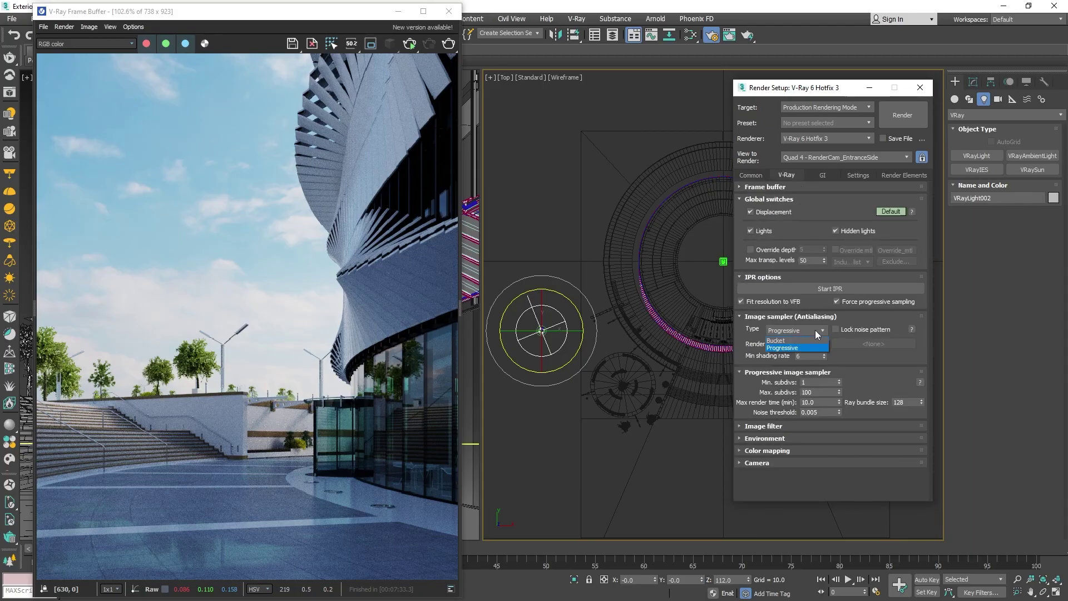
{"action": "left_click", "coordinate": [808, 338]}
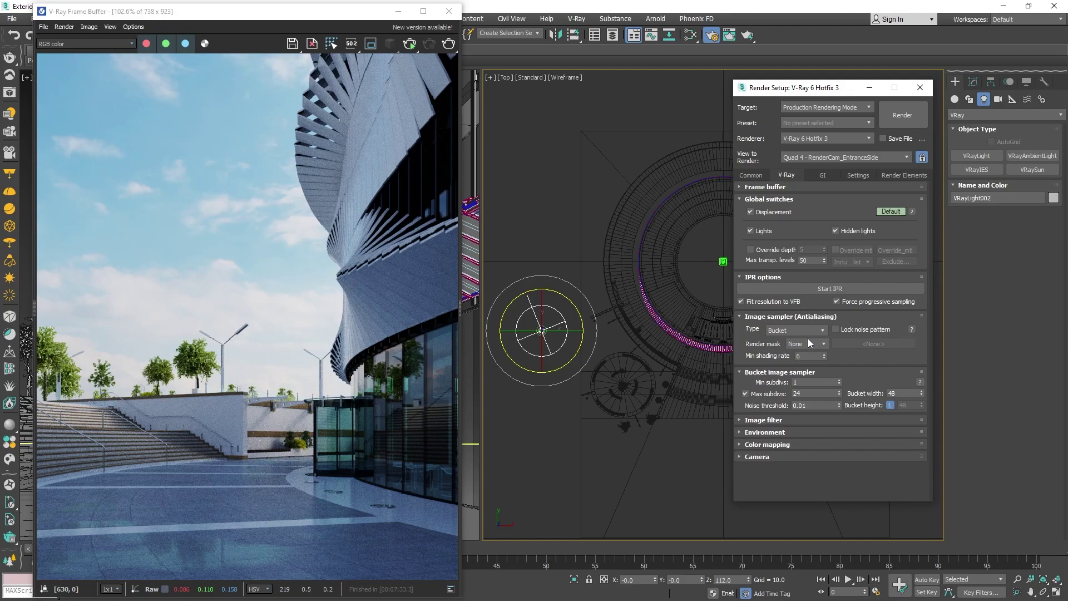
{"action": "left_click", "coordinate": [803, 406]}
{"action": "type", "text": "07"}
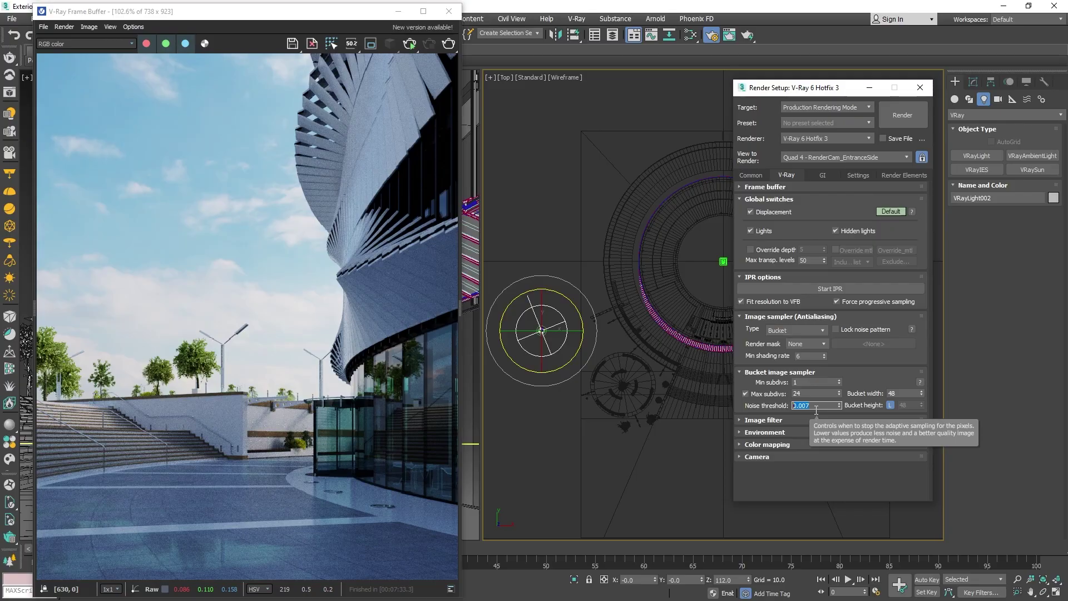
- Render the final 1920 × 2400 bucket image of the sunlit building exterior
{"action": "left_click", "coordinate": [902, 115]}
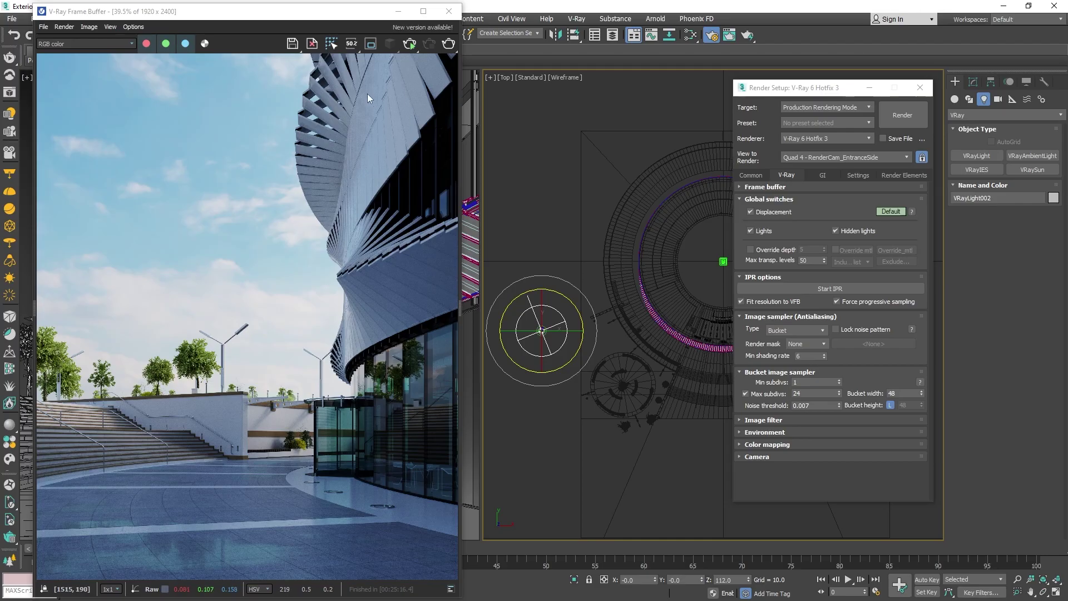
- Save the render as a JPEG named HDRI_Daylight_Render
{"action": "left_click", "coordinate": [292, 43]}
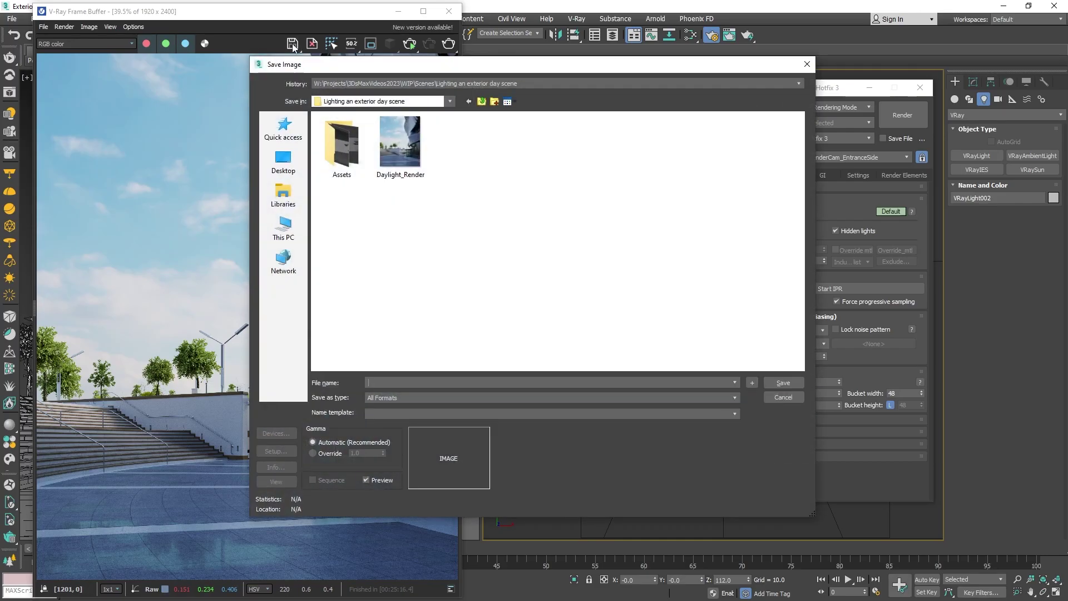
{"action": "left_click", "coordinate": [408, 382]}
{"action": "type", "text": "HDRI_Daylight_Render"}
{"action": "left_click", "coordinate": [413, 399]}
{"action": "left_click", "coordinate": [406, 460]}
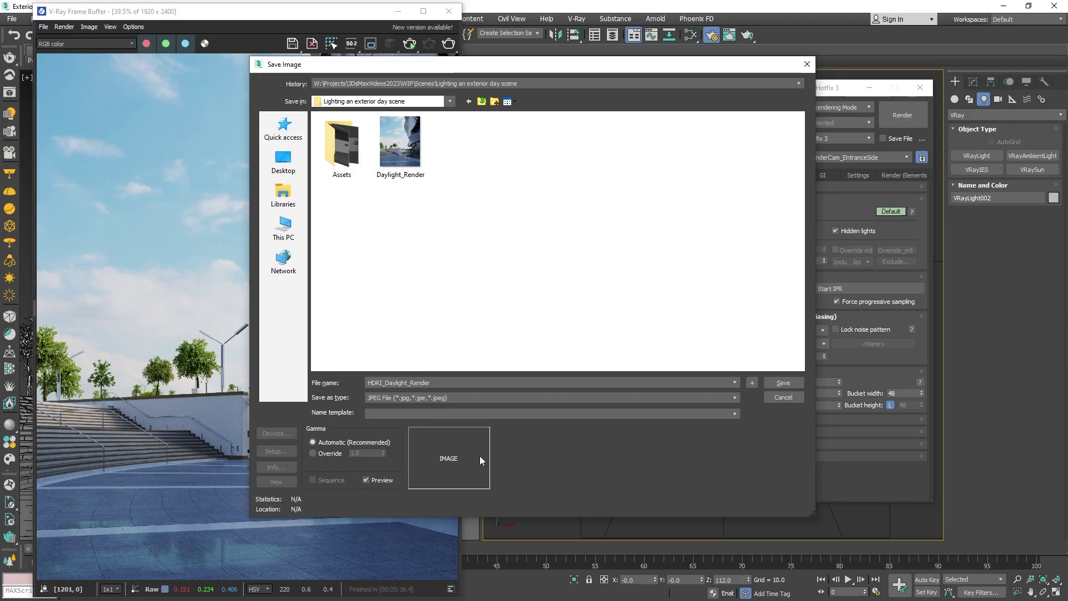